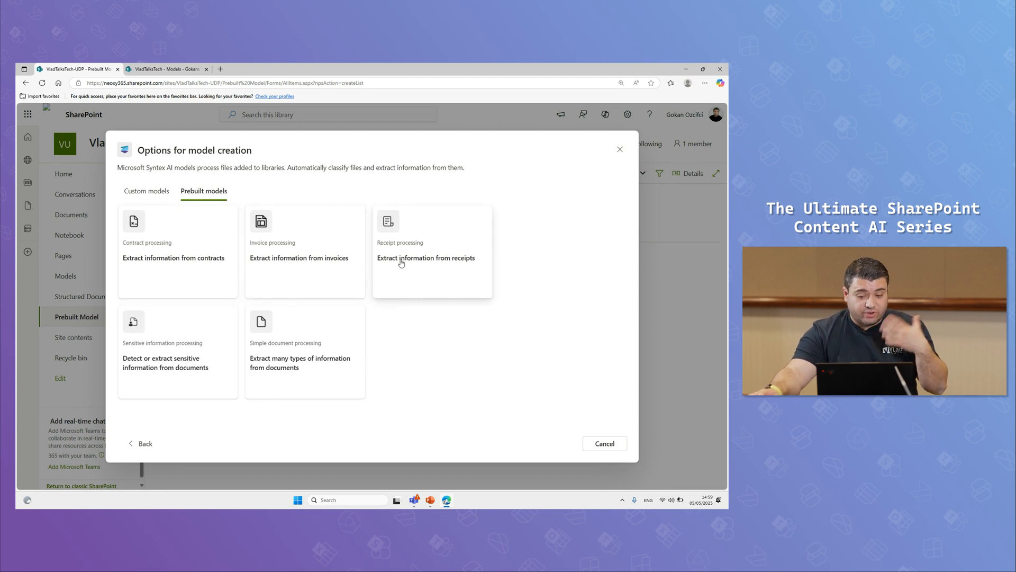
Start a prebuilt simple document processing model and name it with the owner's first name followed by "Travel Expenses"
{"action": "left_click", "coordinate": [286, 359]}
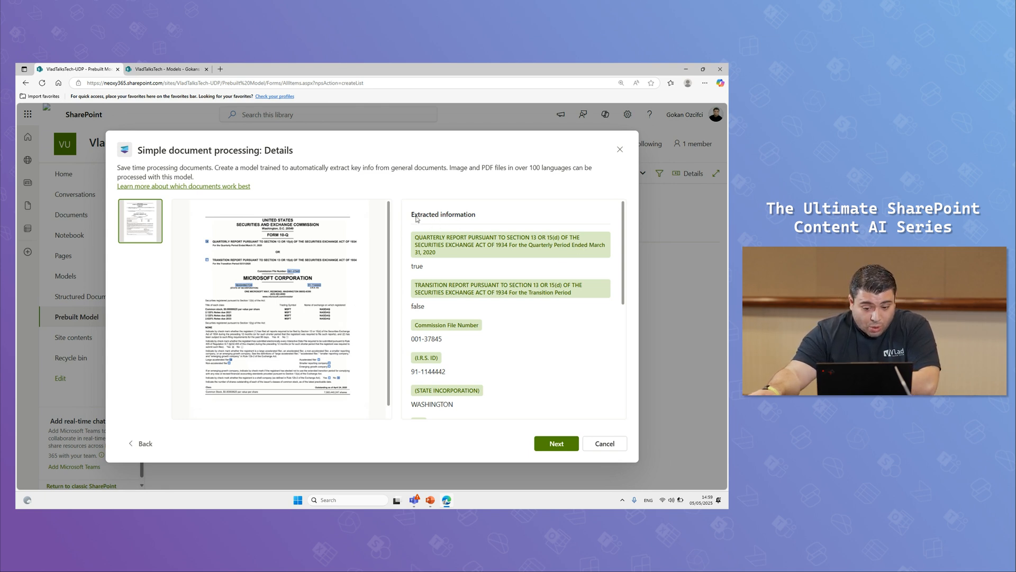
{"action": "scroll", "coordinate": [437, 274], "scroll_direction": "down", "scroll_amount": 10}
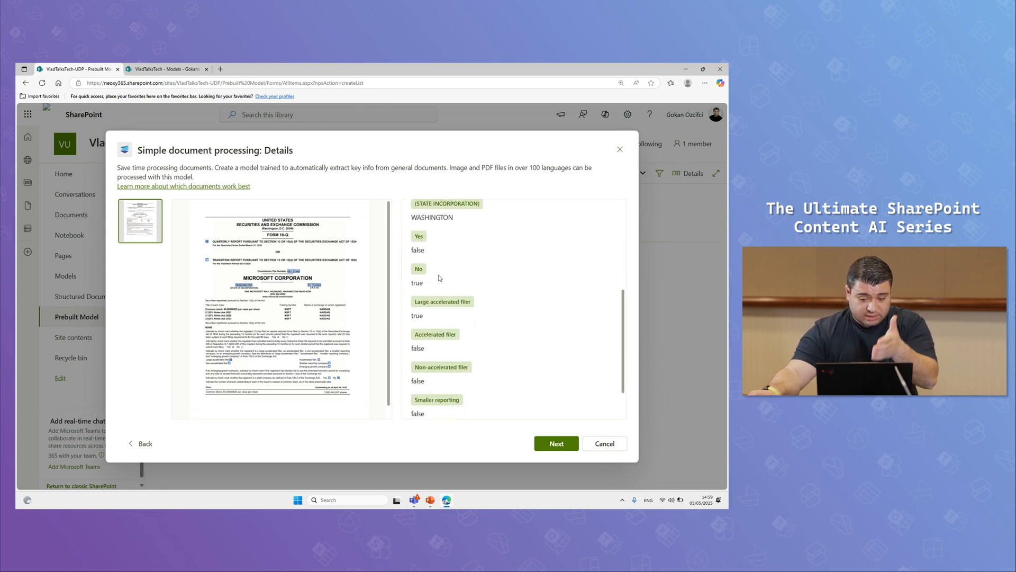
{"action": "left_click", "coordinate": [574, 451]}
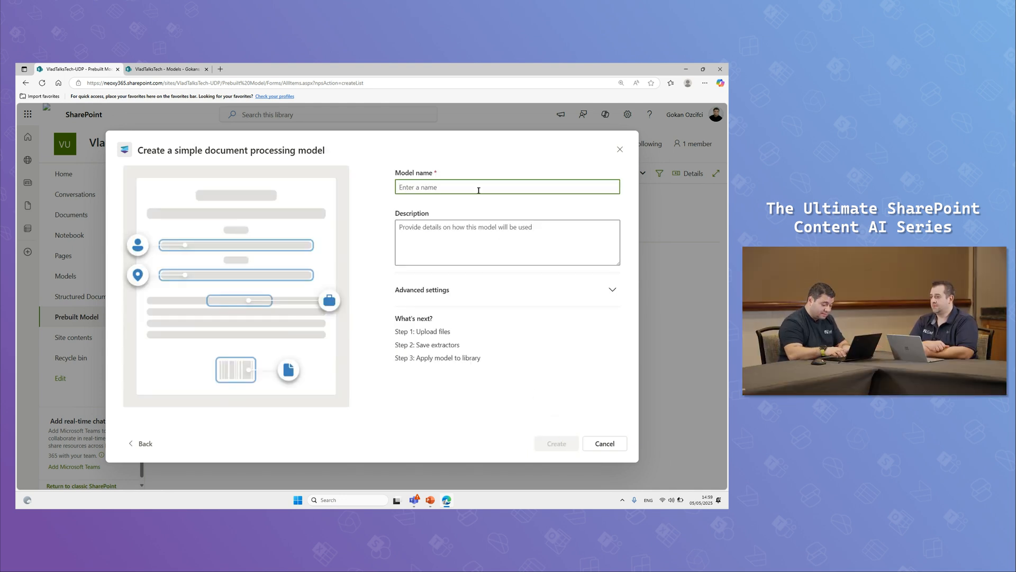
{"action": "type", "text": "Gokans Travel Expenses"}
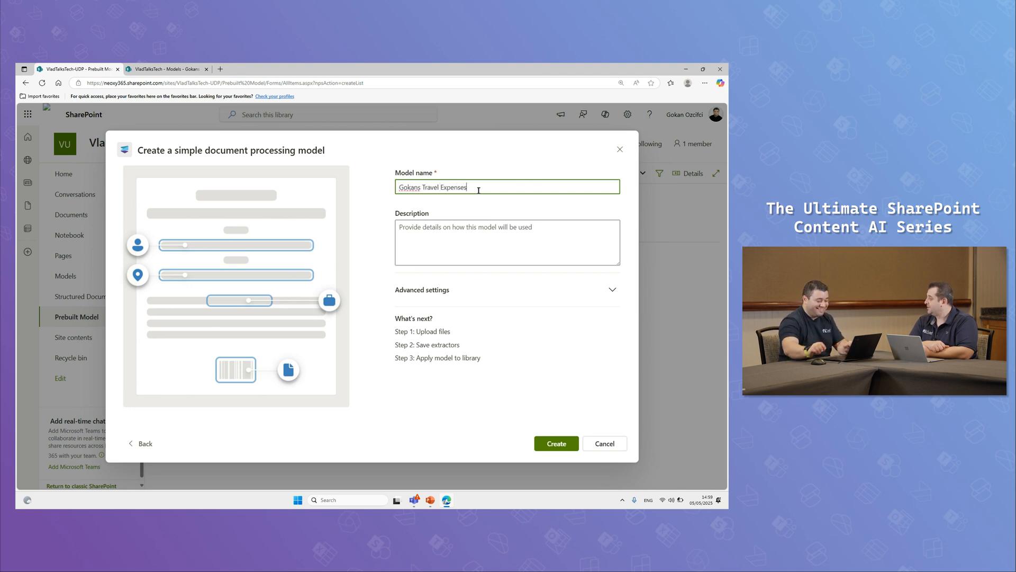
Review the content type, sensitivity label and retention label options in the advanced settings, and try to create the model
{"action": "left_click", "coordinate": [510, 291]}
{"action": "scroll", "coordinate": [431, 312], "scroll_direction": "down", "scroll_amount": 3}
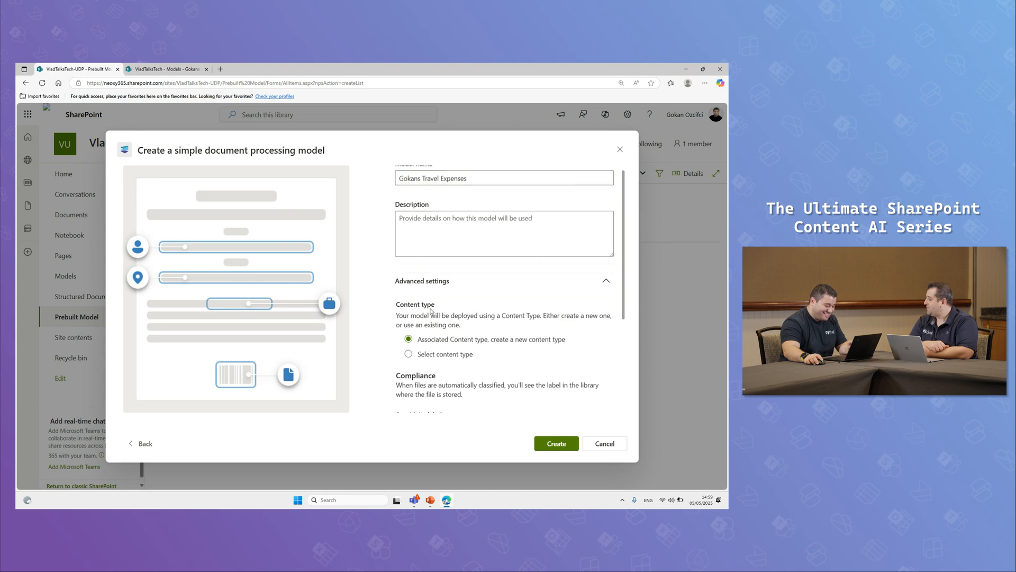
{"action": "scroll", "coordinate": [486, 320], "scroll_direction": "down", "scroll_amount": 1}
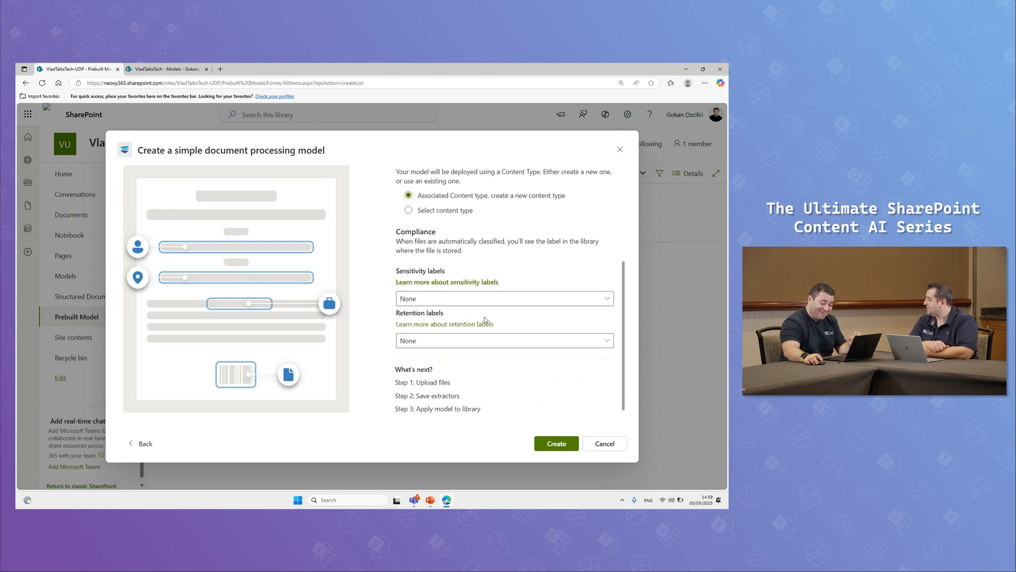
{"action": "scroll", "coordinate": [485, 320], "scroll_direction": "up", "scroll_amount": 3}
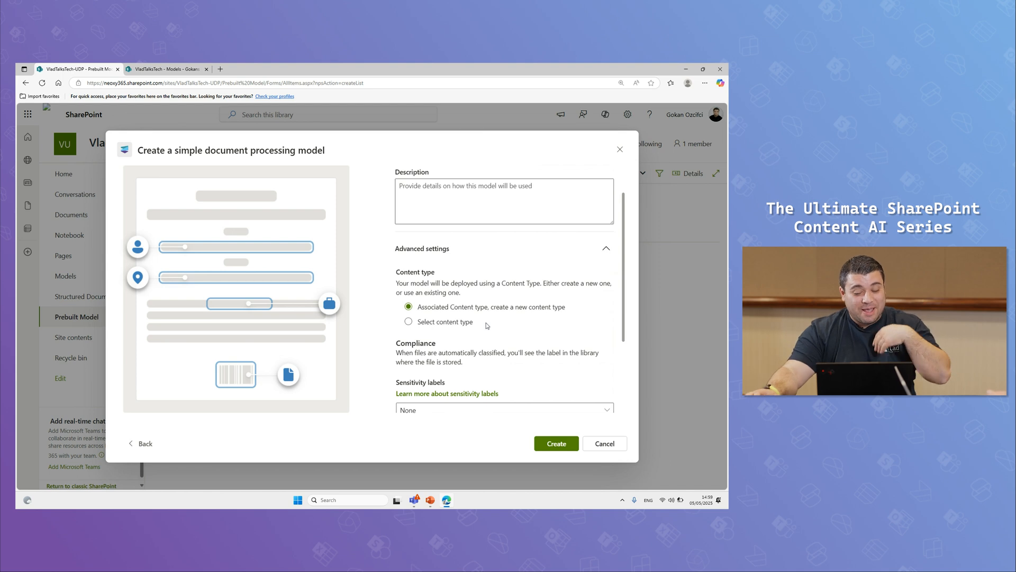
{"action": "scroll", "coordinate": [434, 299], "scroll_direction": "down", "scroll_amount": 3}
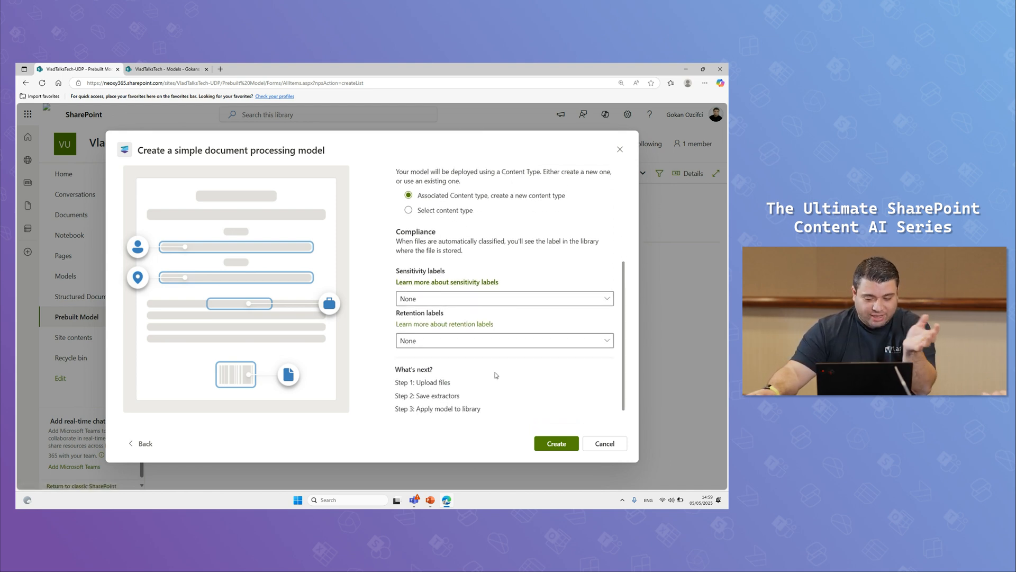
{"action": "left_click", "coordinate": [554, 445]}
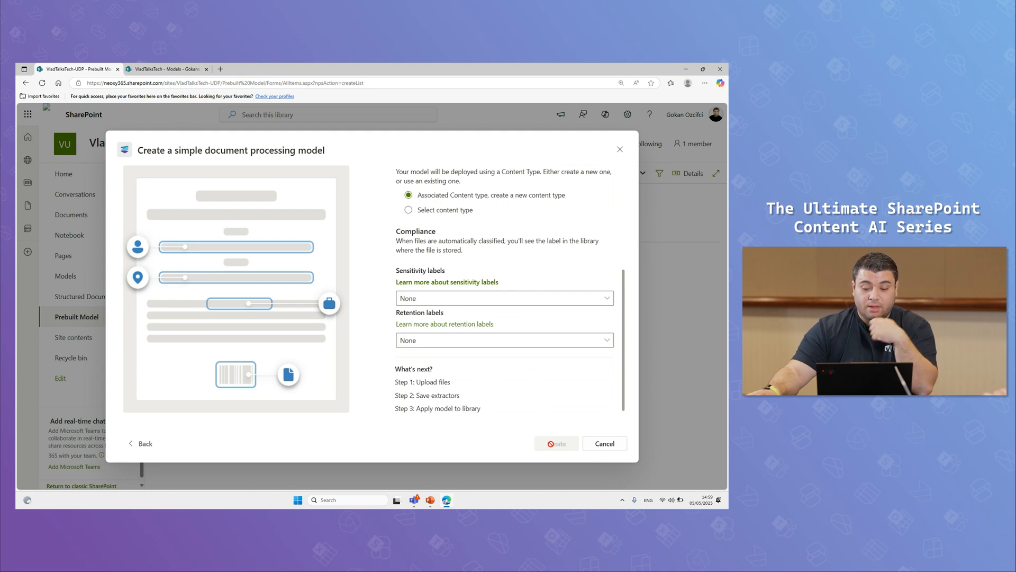
Append "- 2" to the model name and create the model
{"action": "scroll", "coordinate": [508, 411], "scroll_direction": "up", "scroll_amount": 4}
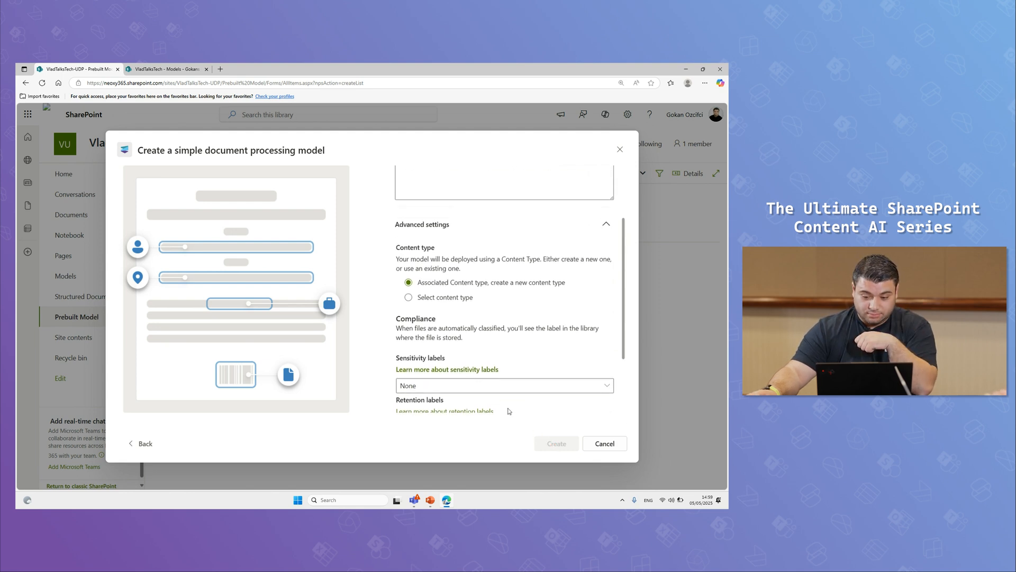
{"action": "left_click", "coordinate": [483, 186]}
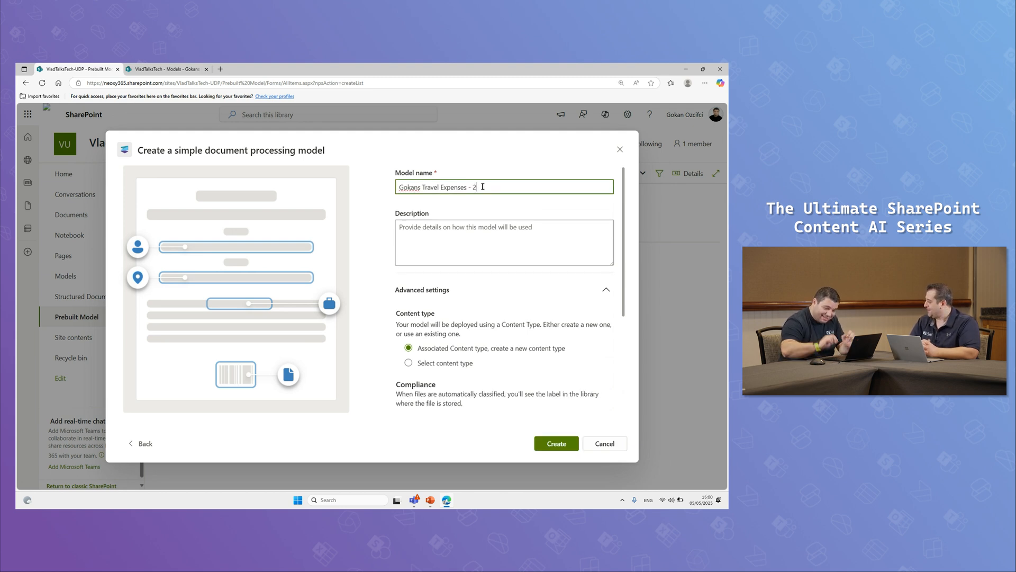
{"action": "left_click", "coordinate": [561, 444]}
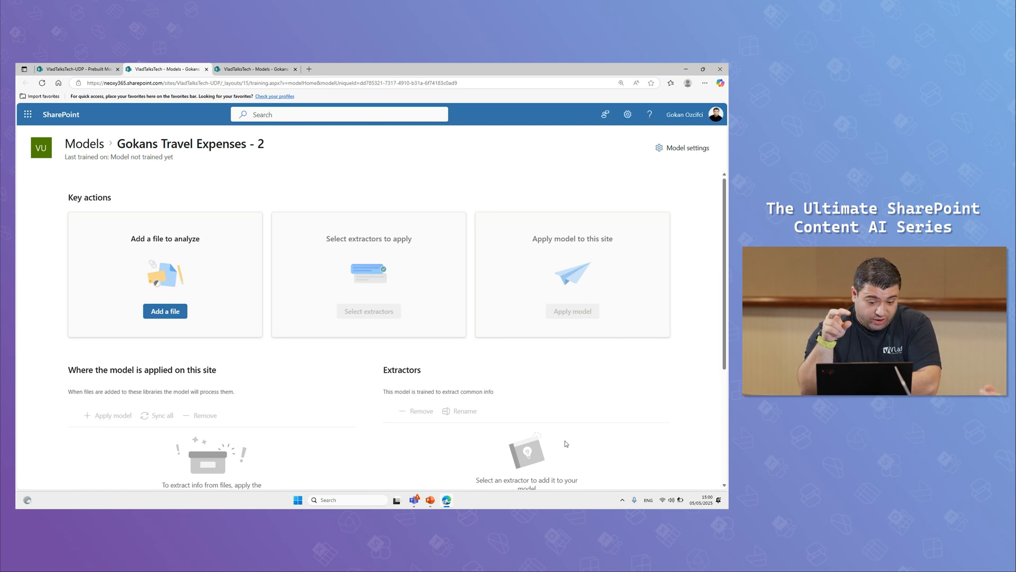
Upload the Word documents Neoxy 001 to Neoxy 005 from the 02 INVOICES folder to the model's training files library
{"action": "left_click", "coordinate": [160, 312]}
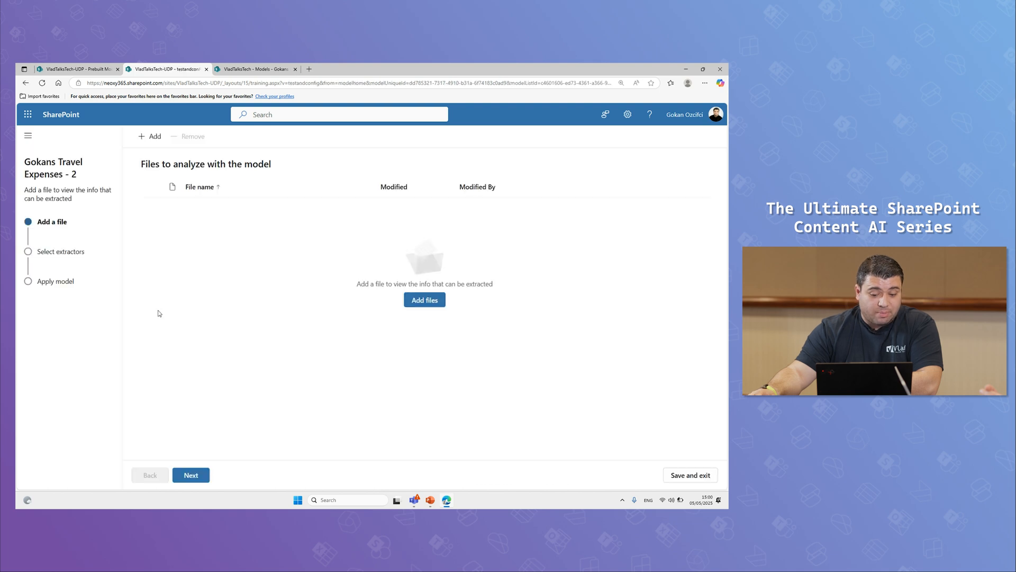
{"action": "left_click", "coordinate": [424, 300]}
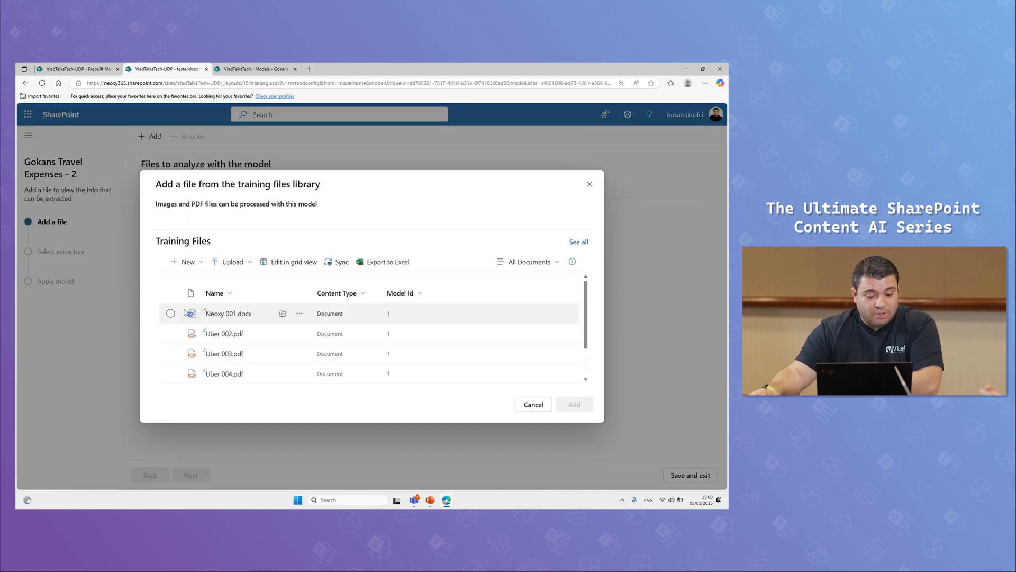
{"action": "left_click", "coordinate": [244, 262]}
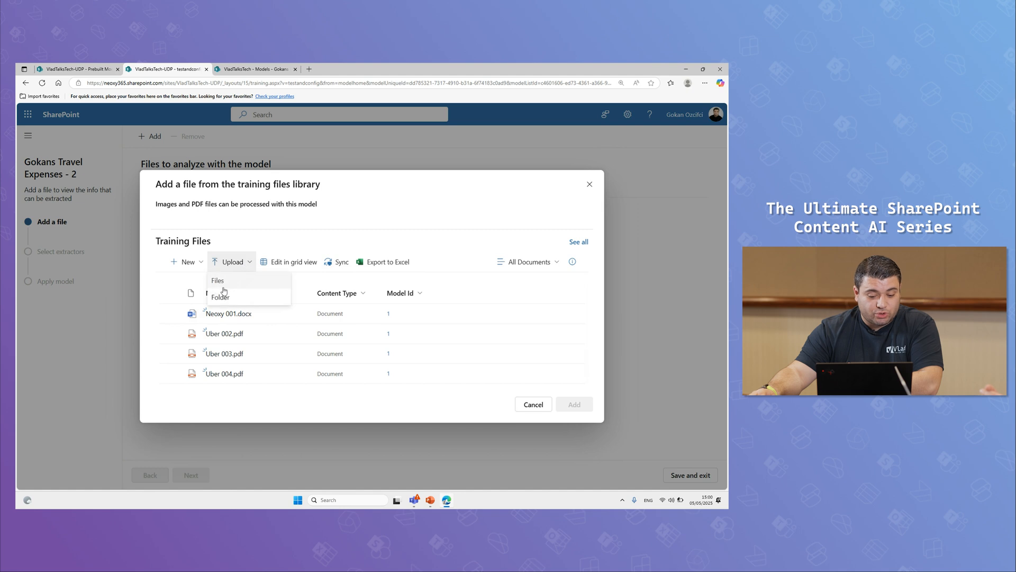
{"action": "left_click", "coordinate": [223, 282]}
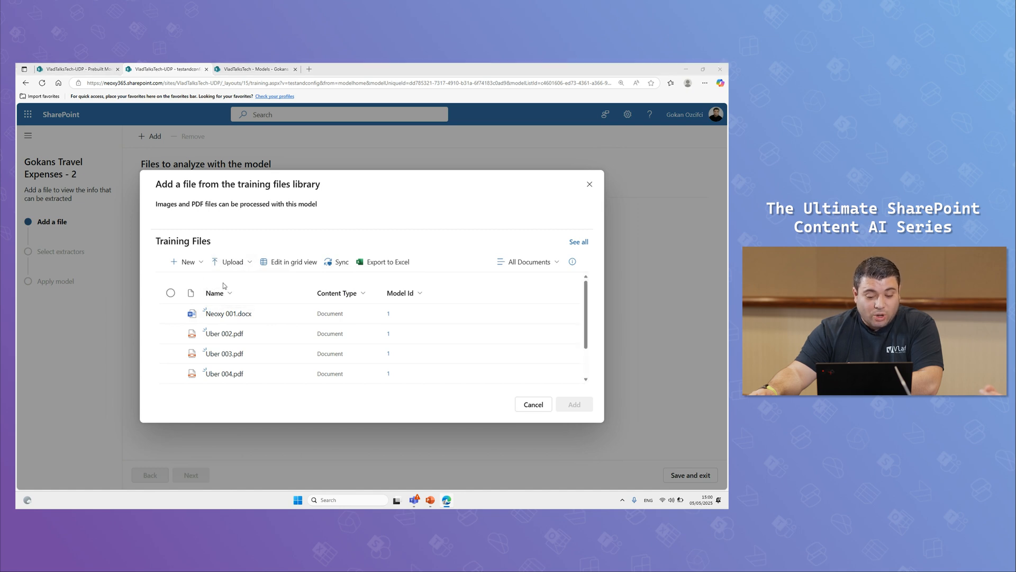
{"action": "left_click", "coordinate": [236, 236]}
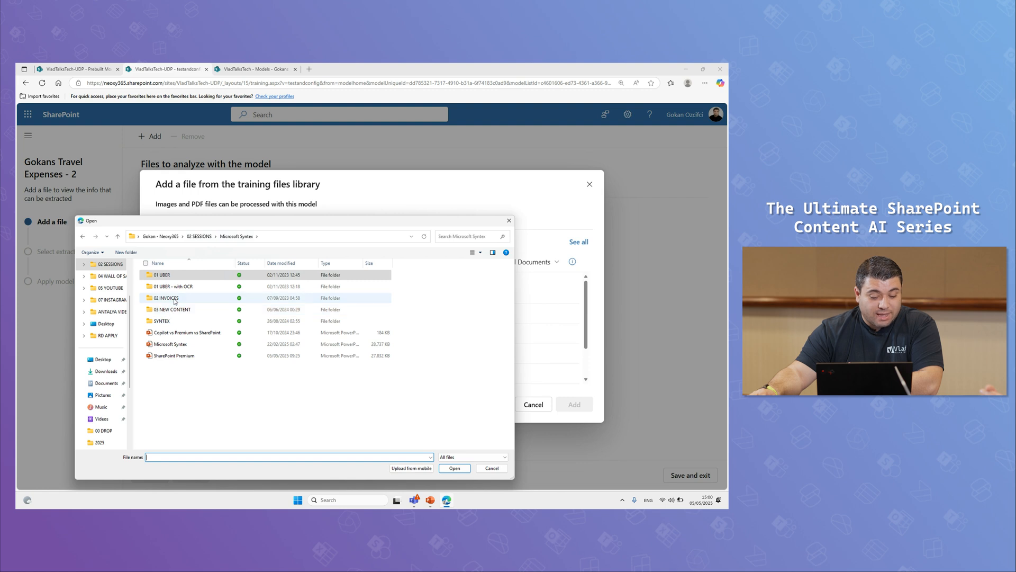
{"action": "double_click", "coordinate": [166, 299]}
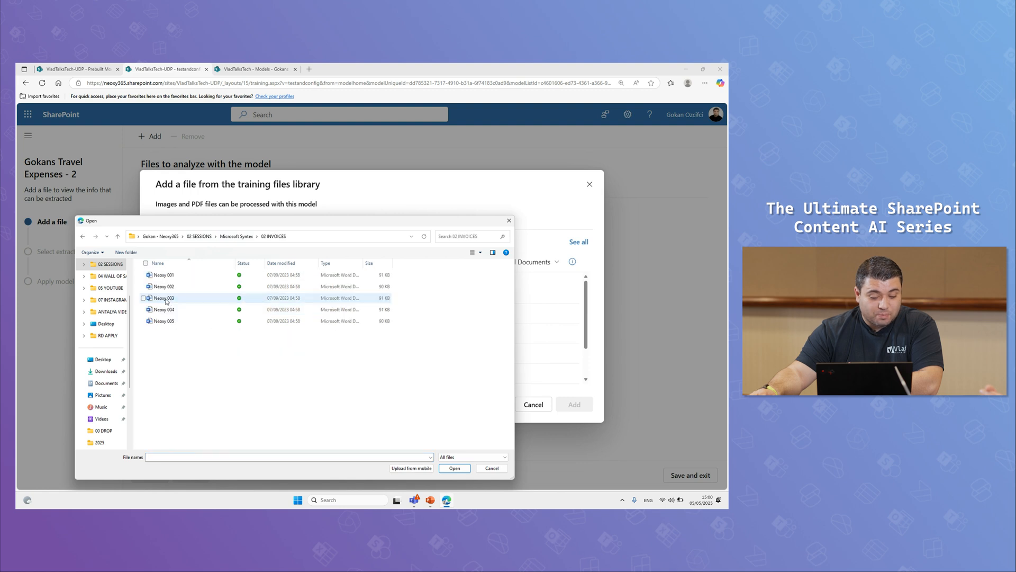
{"action": "left_click", "coordinate": [144, 276]}
{"action": "left_click", "coordinate": [143, 287]}
{"action": "left_click", "coordinate": [143, 298]}
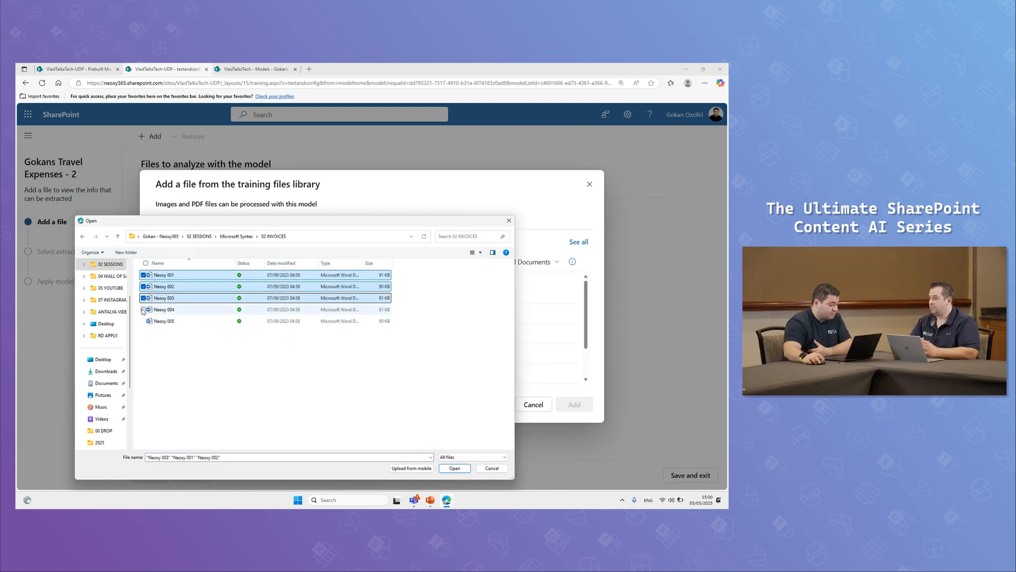
{"action": "left_click", "coordinate": [143, 309]}
{"action": "left_click", "coordinate": [143, 321]}
{"action": "left_click", "coordinate": [456, 469]}
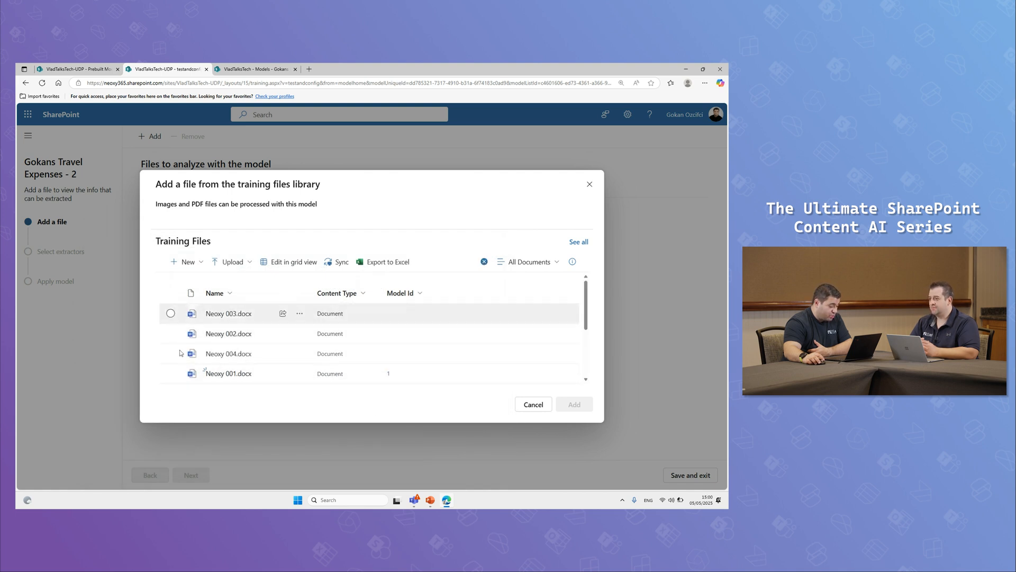
Try to add the five Neoxy Word documents, 001 to 005, as files to analyze with the model
{"action": "left_click", "coordinate": [171, 313]}
{"action": "left_click", "coordinate": [170, 334]}
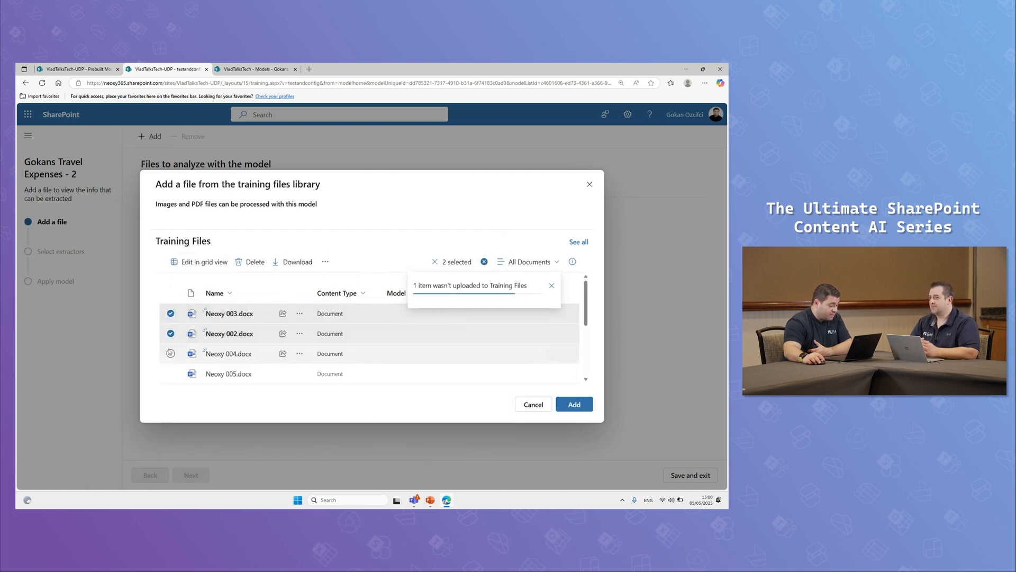
{"action": "left_click", "coordinate": [171, 354]}
{"action": "left_click", "coordinate": [169, 373]}
{"action": "scroll", "coordinate": [169, 373], "scroll_direction": "down", "scroll_amount": 3}
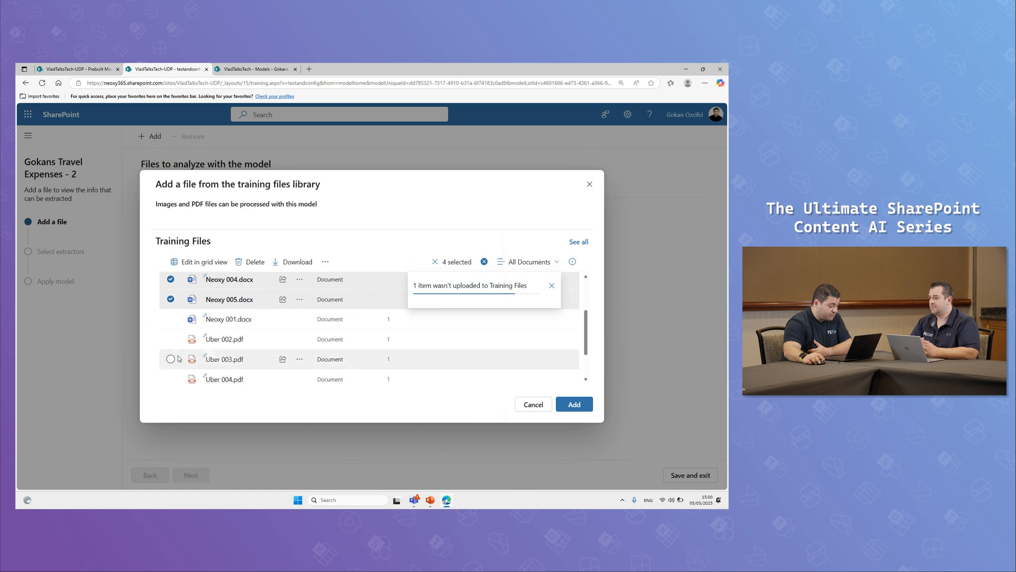
{"action": "left_click", "coordinate": [171, 319]}
{"action": "left_click", "coordinate": [576, 404]}
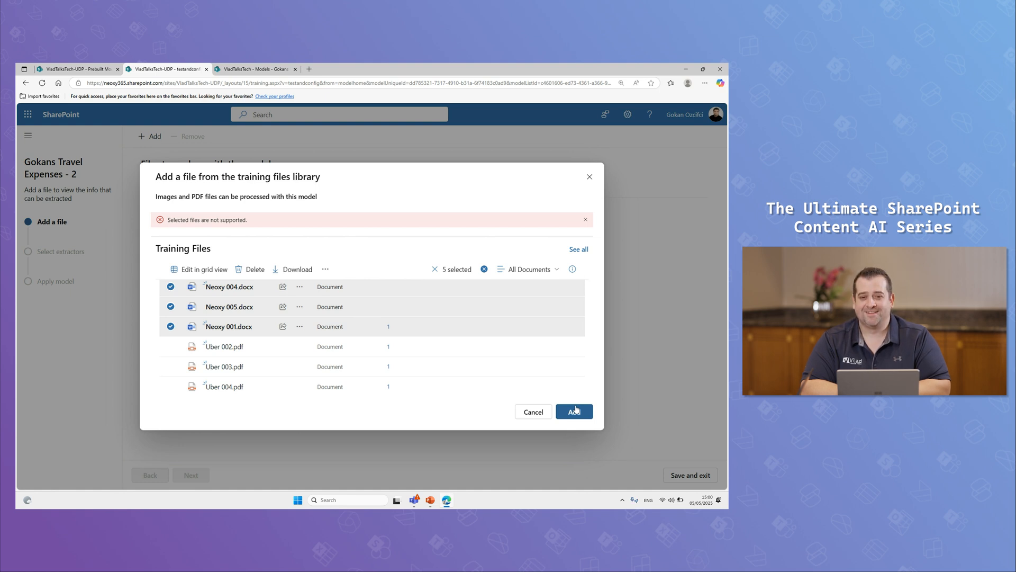
Deselect all five Neoxy Word documents in the training files library
{"action": "scroll", "coordinate": [189, 326], "scroll_direction": "up", "scroll_amount": 3}
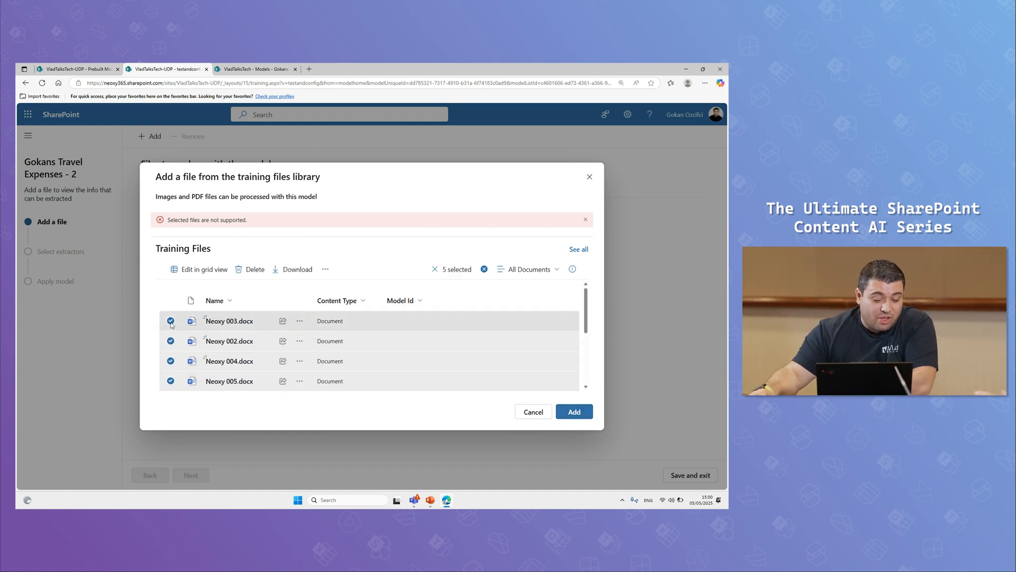
{"action": "left_click", "coordinate": [170, 321]}
{"action": "left_click", "coordinate": [171, 341]}
{"action": "left_click", "coordinate": [171, 361]}
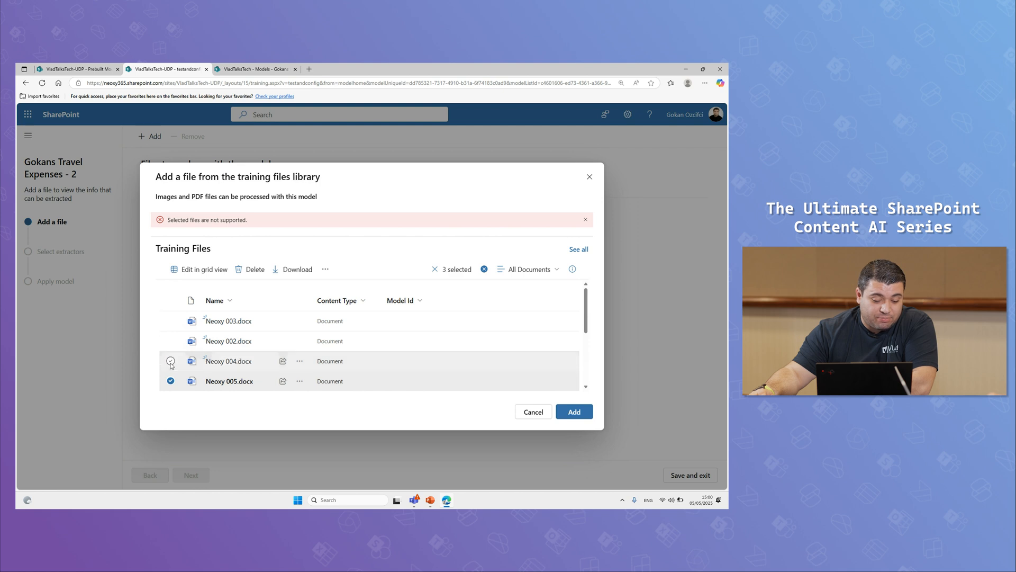
{"action": "left_click", "coordinate": [170, 381]}
{"action": "scroll", "coordinate": [169, 344], "scroll_direction": "down", "scroll_amount": 3}
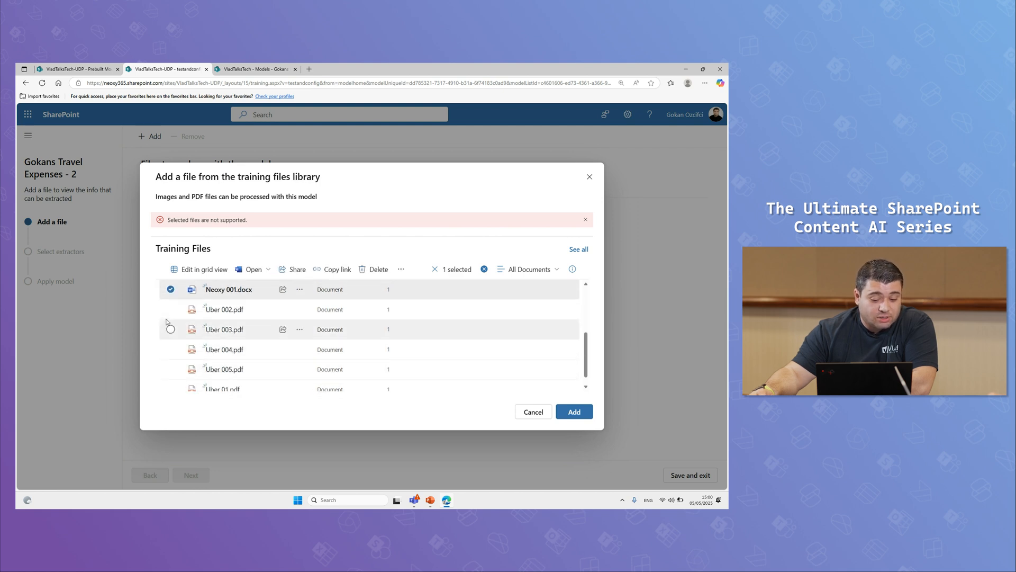
{"action": "left_click", "coordinate": [171, 289]}
Add Uber 002.pdf, Uber 003.pdf, Uber 004.pdf, Uber 005.pdf and Uber 01.pdf as the files to analyze
{"action": "left_click", "coordinate": [171, 302]}
{"action": "left_click", "coordinate": [171, 322]}
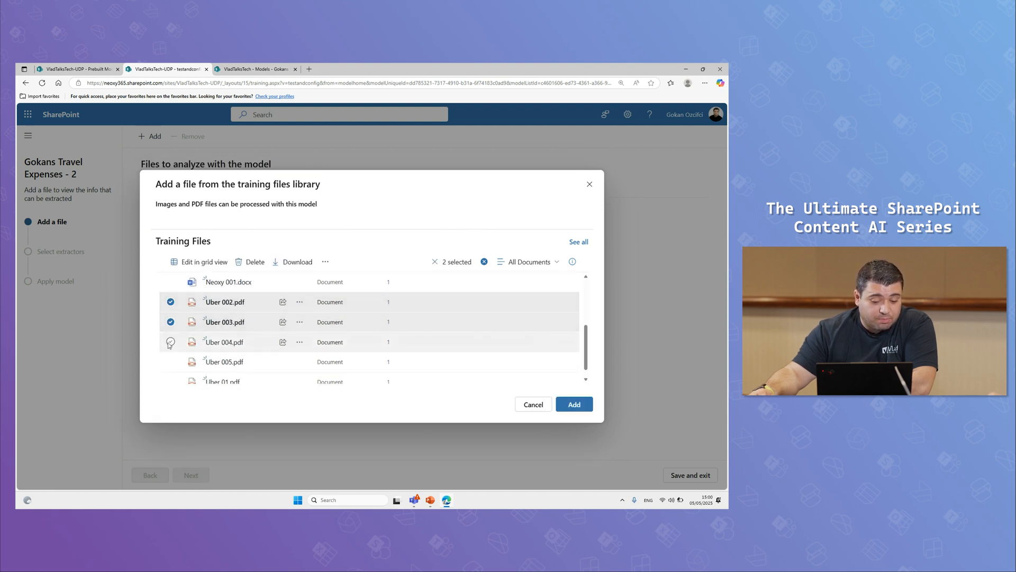
{"action": "left_click", "coordinate": [171, 342]}
{"action": "left_click", "coordinate": [170, 361]}
{"action": "left_click", "coordinate": [171, 381]}
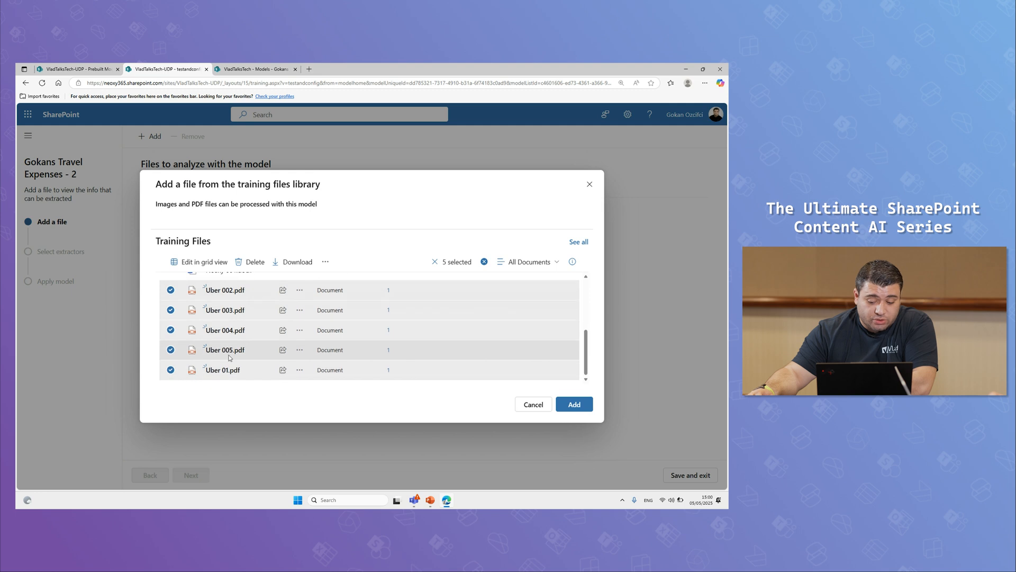
{"action": "left_click", "coordinate": [575, 405]}
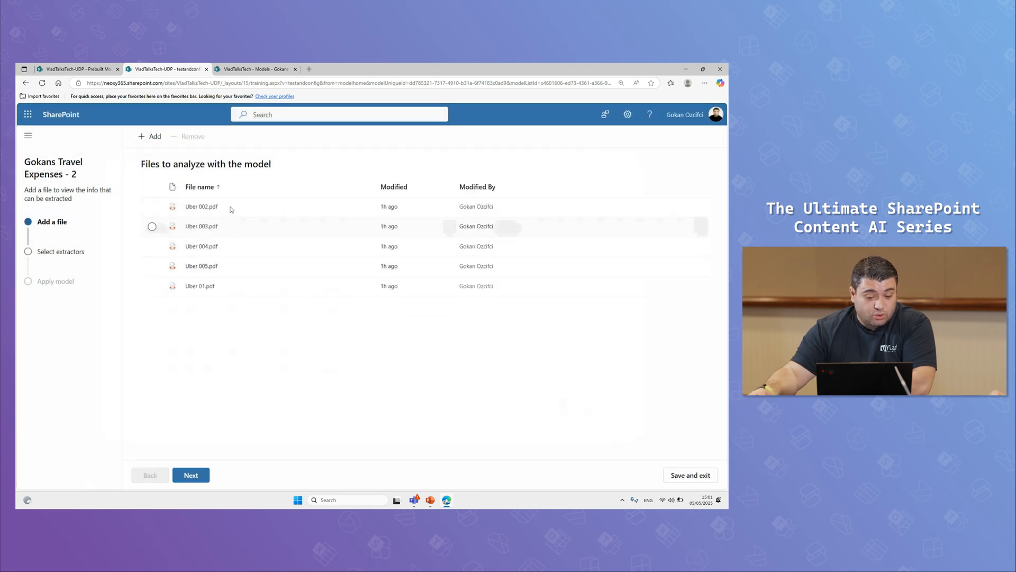
Continue to extractor selection and mark the American Express, Subtotal and Total fields of Uber 002.pdf for extraction
{"action": "left_click", "coordinate": [207, 476]}
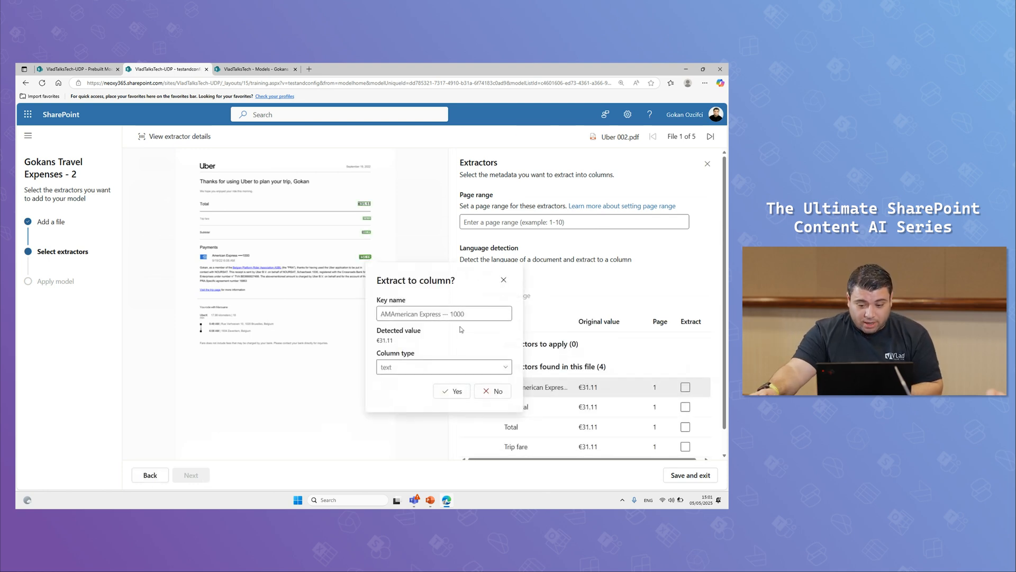
{"action": "left_click", "coordinate": [504, 280]}
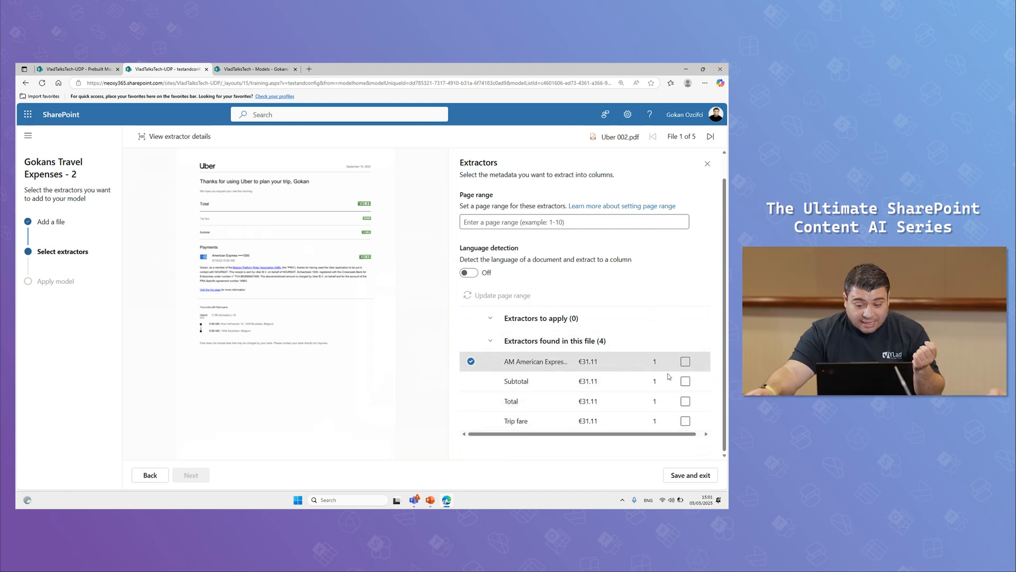
{"action": "left_click", "coordinate": [685, 362]}
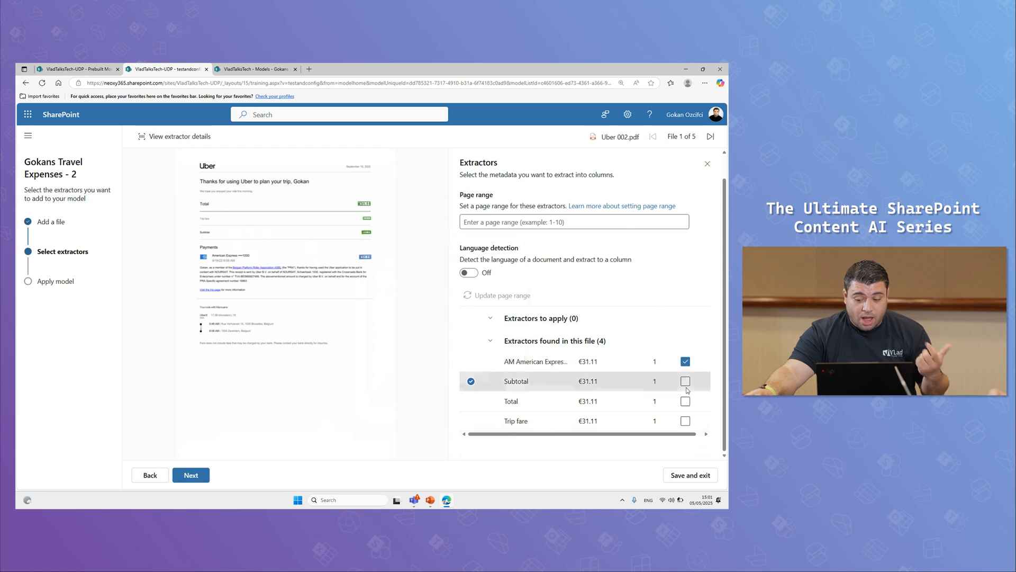
{"action": "left_click", "coordinate": [686, 381]}
{"action": "left_click", "coordinate": [685, 402]}
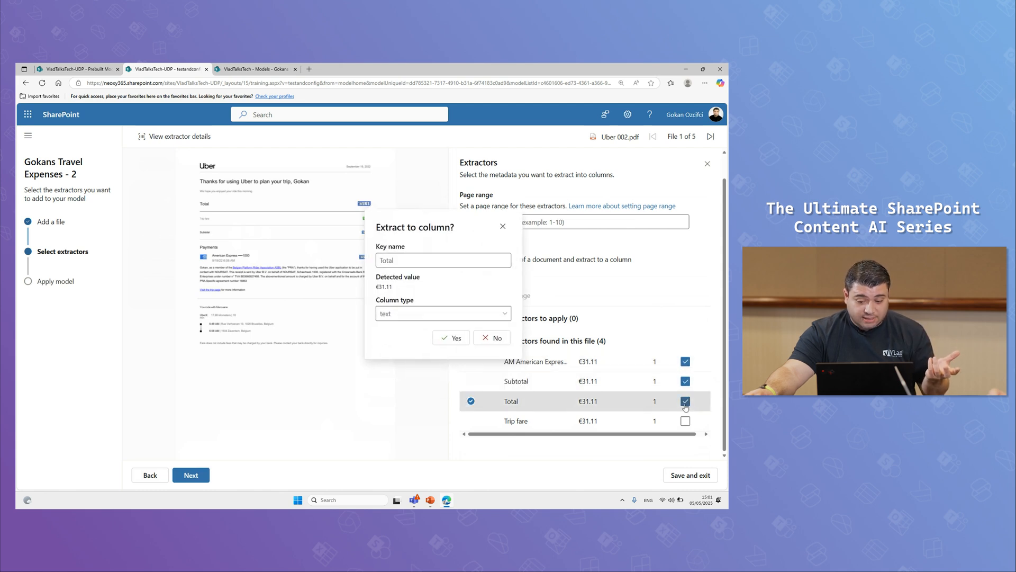
Keep Total as a text column and mark the Trip fare field of Uber 002.pdf for extraction as text
{"action": "left_click", "coordinate": [411, 262]}
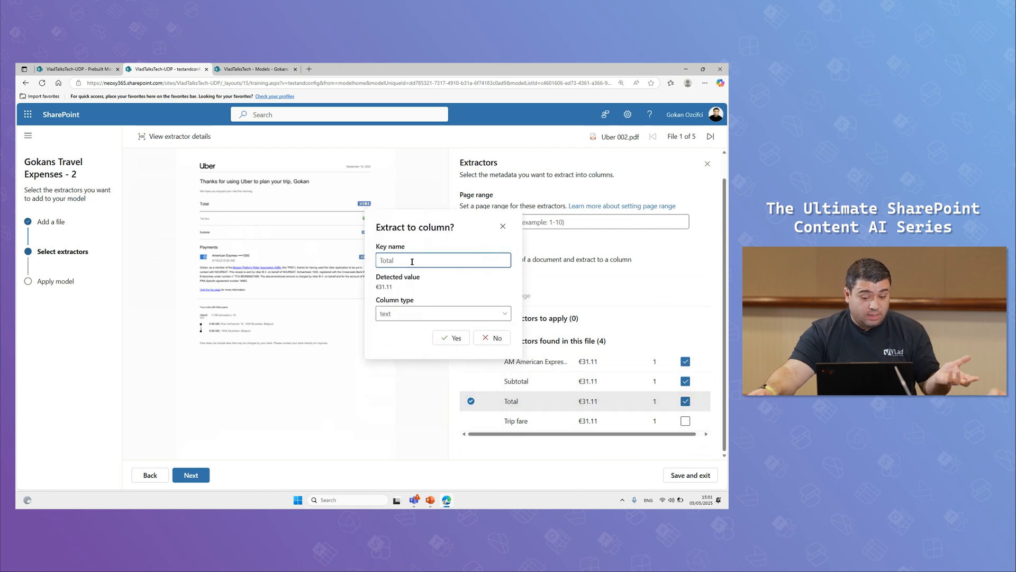
{"action": "left_click", "coordinate": [468, 316]}
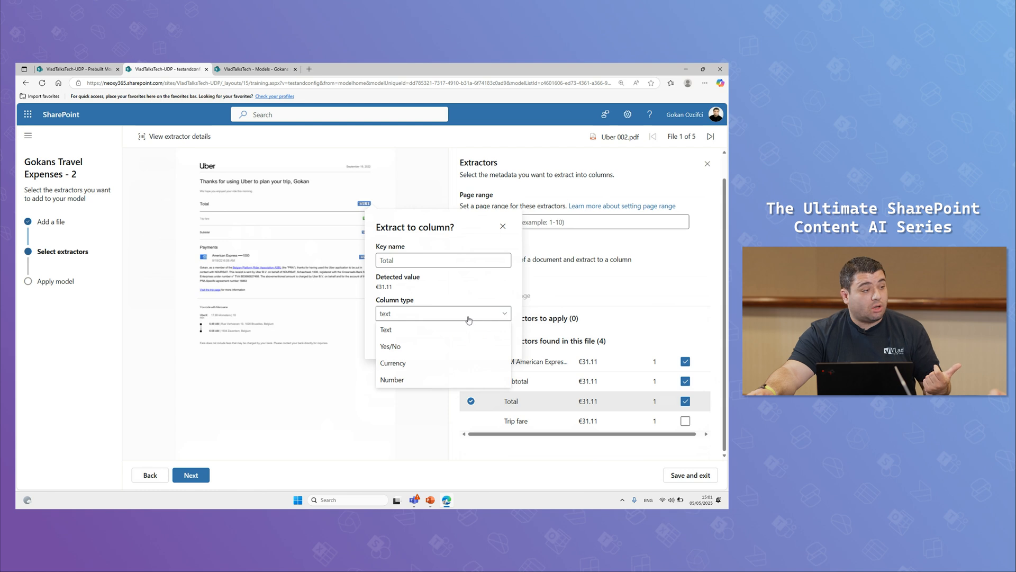
{"action": "left_click", "coordinate": [468, 320]}
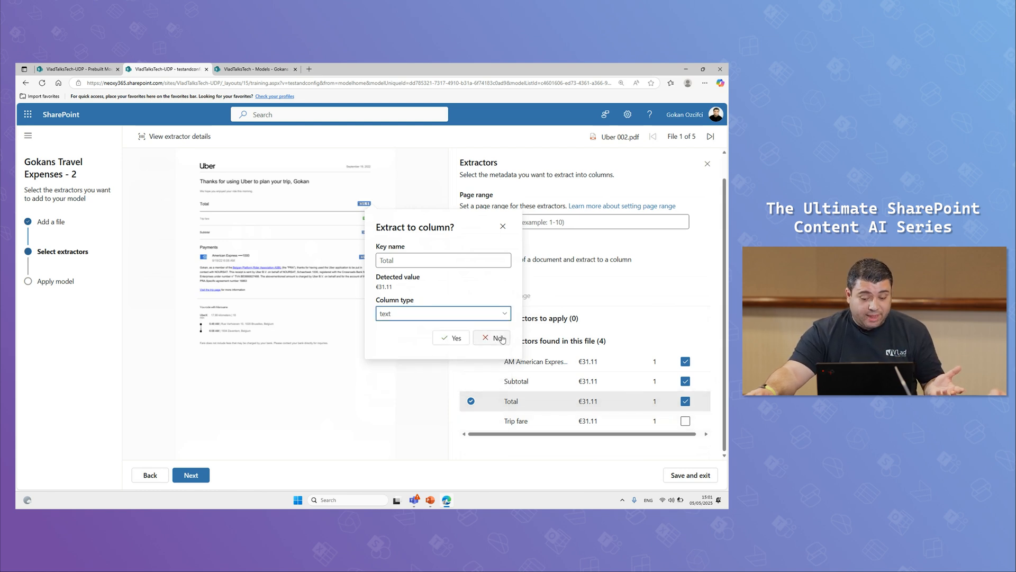
{"action": "left_click", "coordinate": [688, 422]}
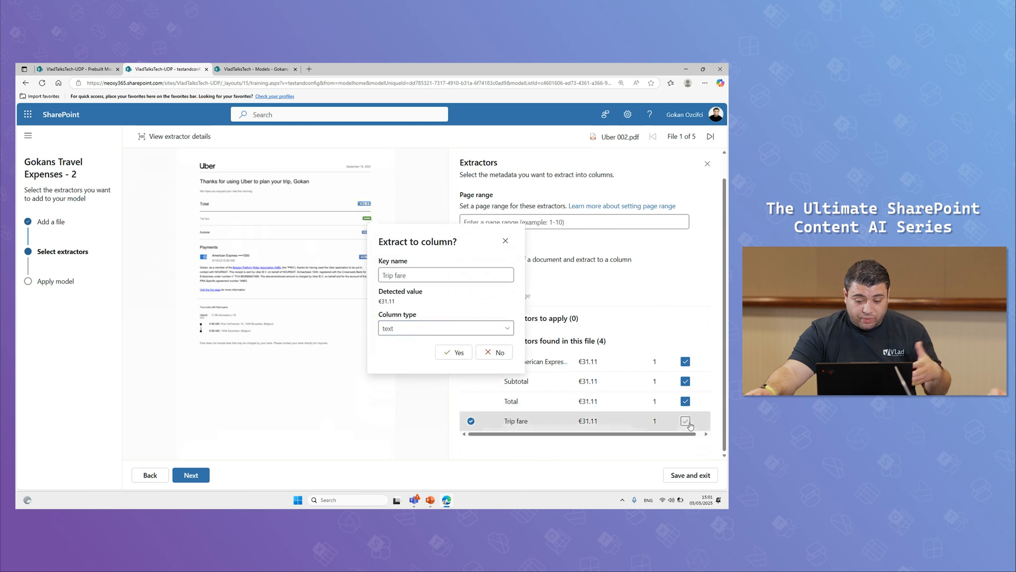
{"action": "left_click", "coordinate": [451, 353]}
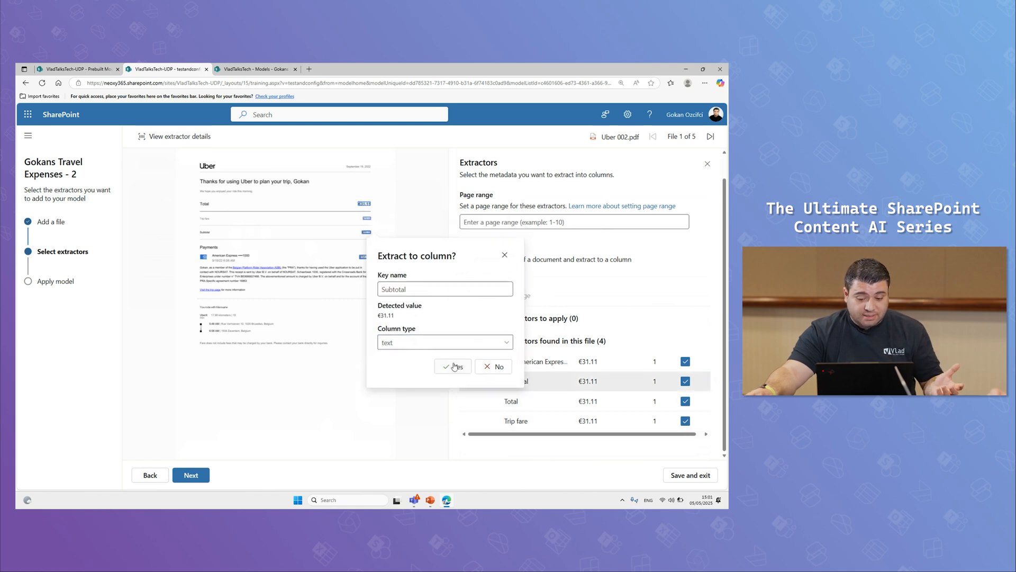
{"action": "left_click", "coordinate": [454, 366]}
{"action": "left_click", "coordinate": [454, 390]}
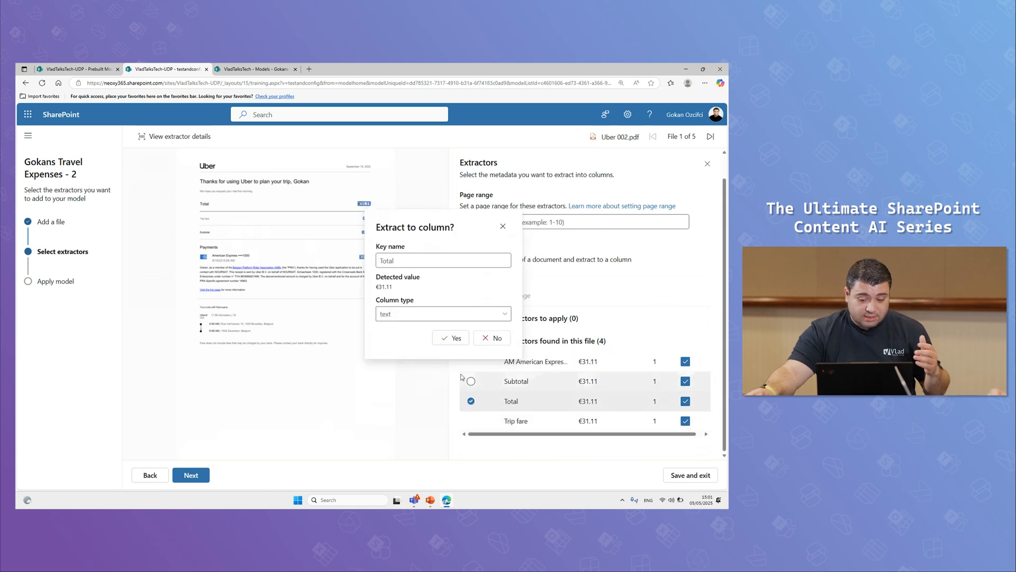
{"action": "left_click", "coordinate": [456, 340]}
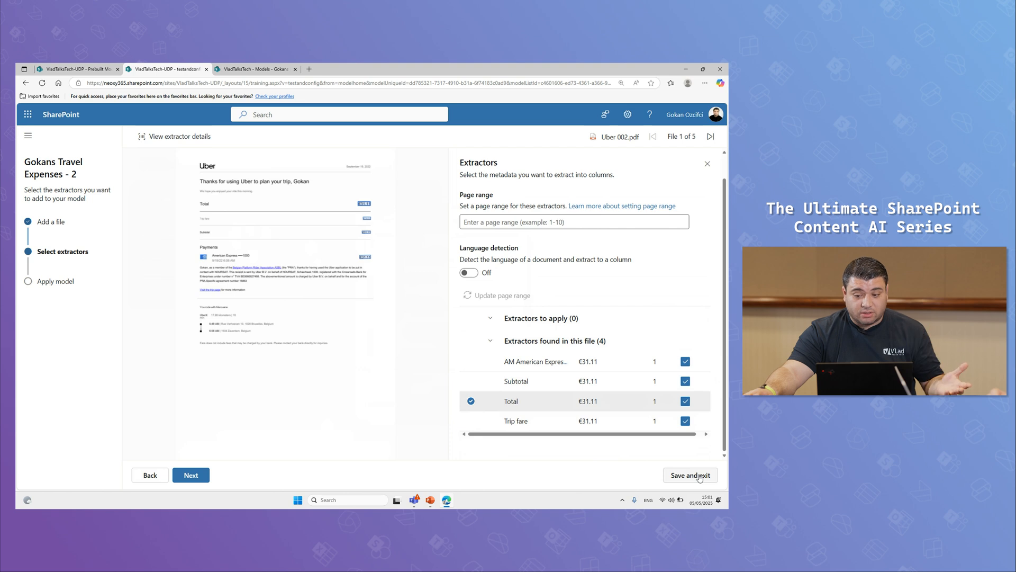
Mark the Operator field of Uber 003.pdf for extraction as a text column, and save and exit the extractor selection
{"action": "left_click", "coordinate": [710, 137]}
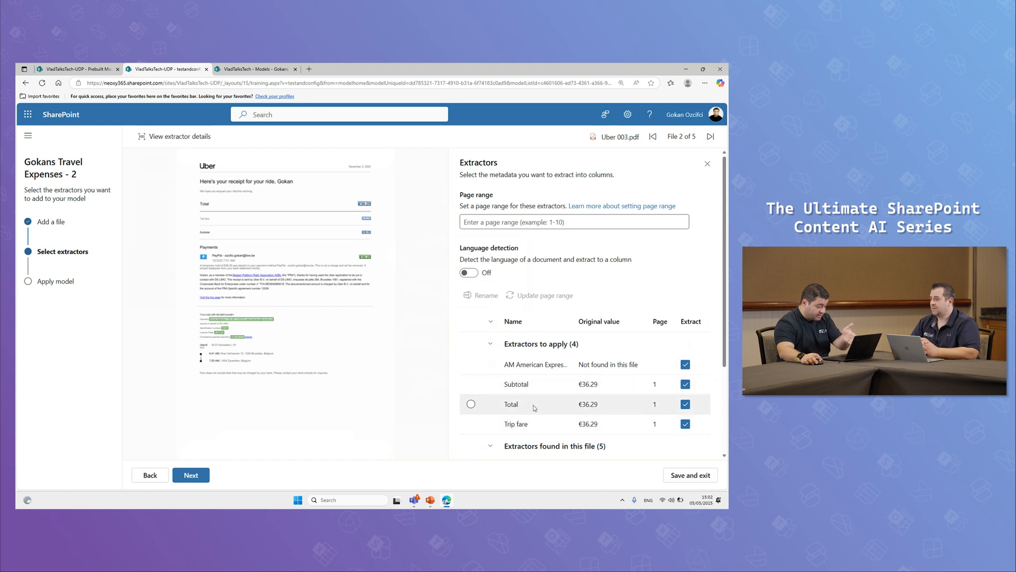
{"action": "scroll", "coordinate": [505, 439], "scroll_direction": "down", "scroll_amount": 3}
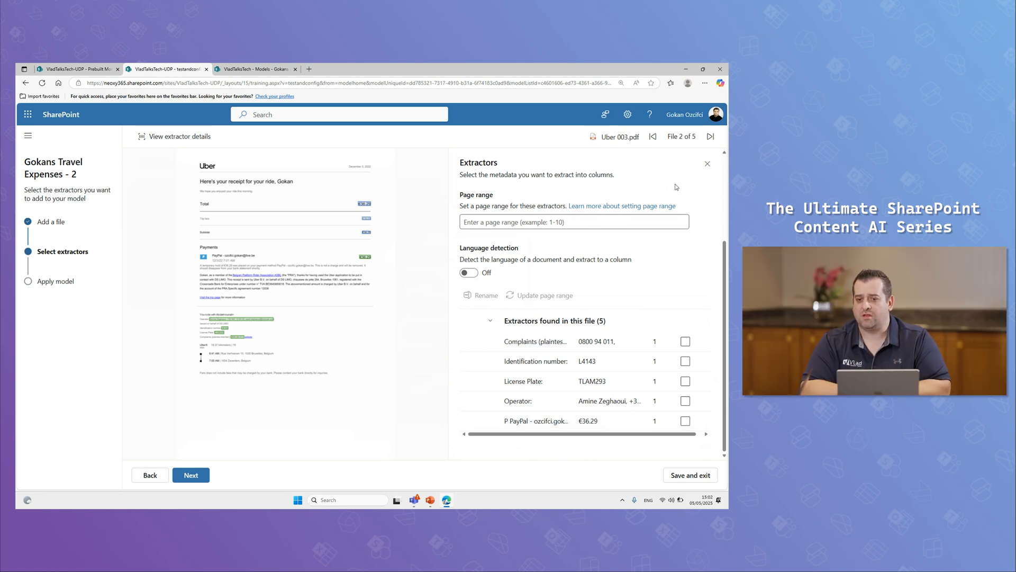
{"action": "left_click", "coordinate": [685, 400]}
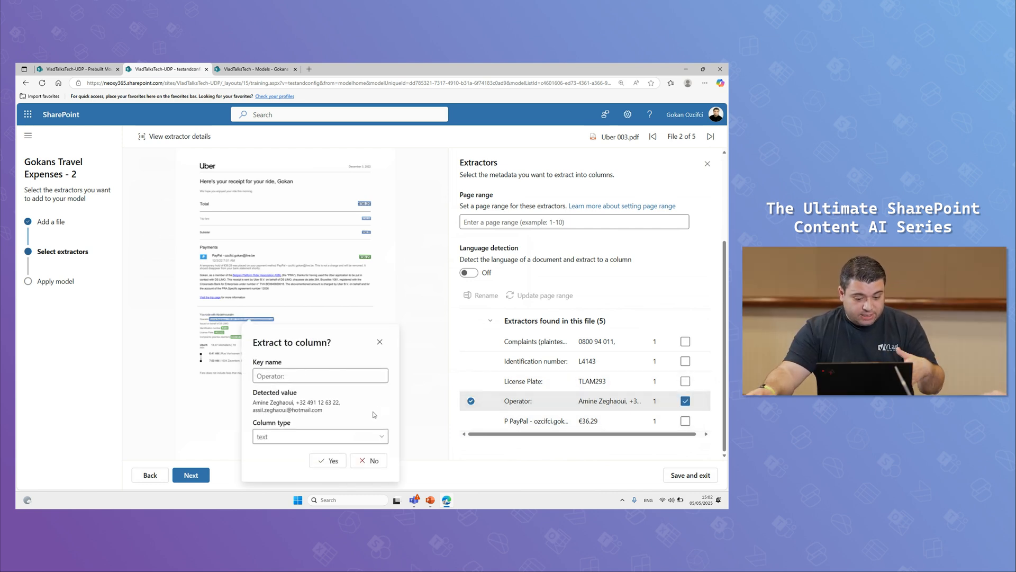
{"action": "left_click", "coordinate": [320, 436]}
{"action": "left_click", "coordinate": [319, 436]}
{"action": "left_click", "coordinate": [332, 461]}
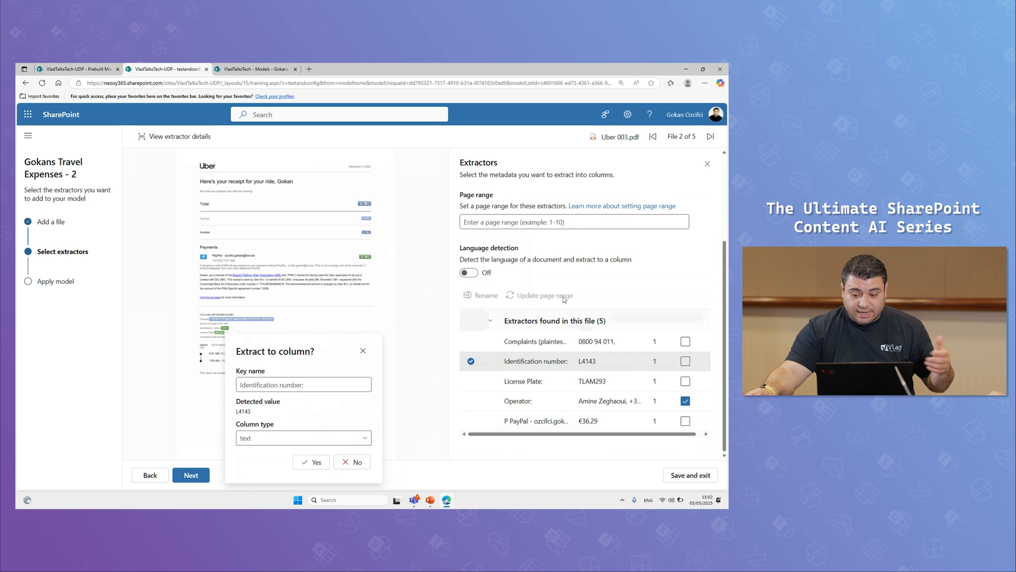
{"action": "left_click", "coordinate": [695, 479]}
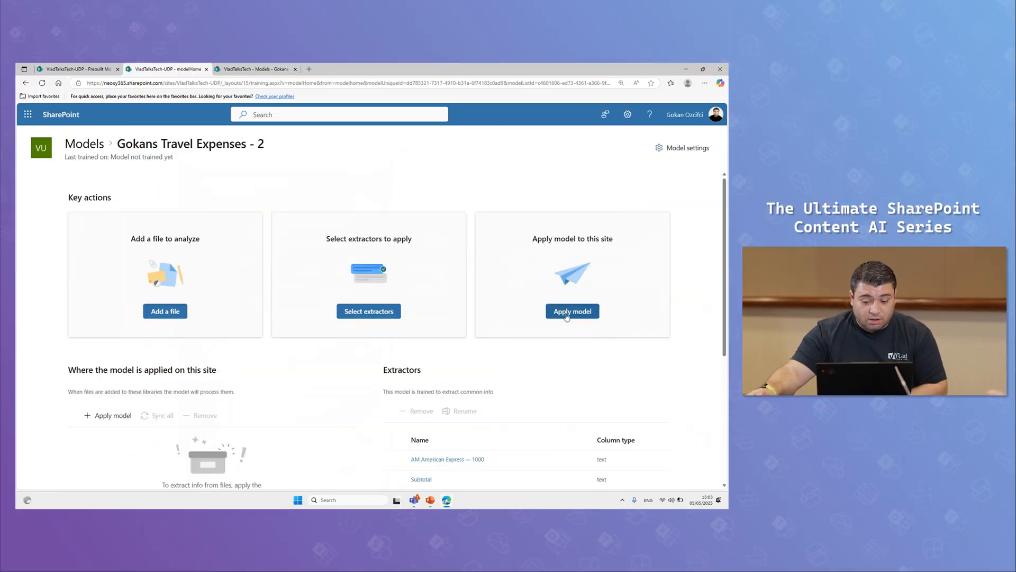
Apply the travel expenses model to the Prebuilt Model library of the VladTalksTech-UDP site
{"action": "left_click", "coordinate": [566, 313]}
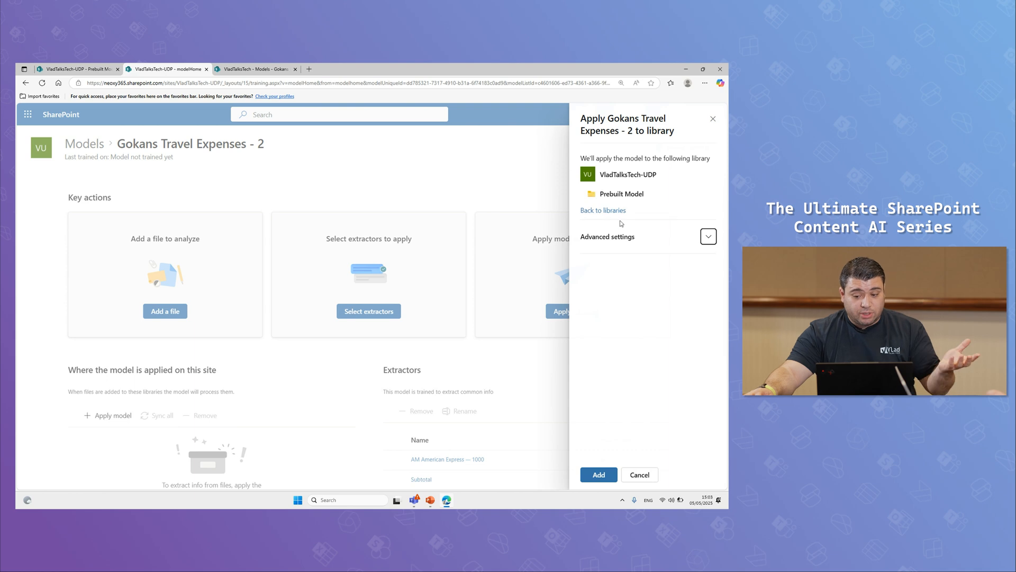
{"action": "left_click", "coordinate": [636, 195]}
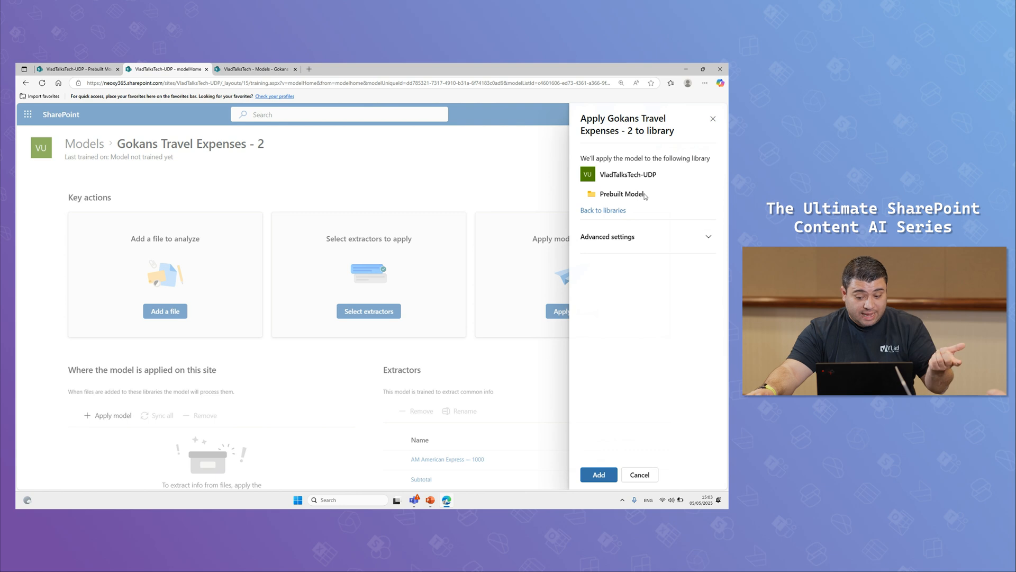
{"action": "left_click", "coordinate": [604, 475]}
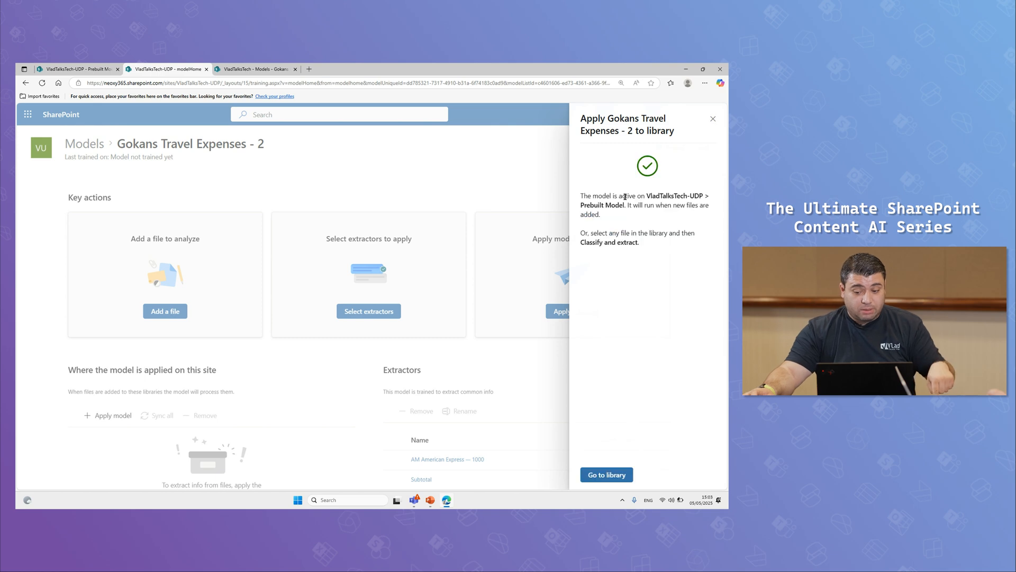
{"action": "left_click", "coordinate": [714, 119]}
Review the model's applied library, extractors and analyzed files, and open the Prebuilt Model library from the VladTalksTech-UDP site home
{"action": "scroll", "coordinate": [492, 310], "scroll_direction": "down", "scroll_amount": 5}
{"action": "scroll", "coordinate": [477, 325], "scroll_direction": "up", "scroll_amount": 3}
{"action": "scroll", "coordinate": [450, 339], "scroll_direction": "down", "scroll_amount": 3}
{"action": "scroll", "coordinate": [429, 339], "scroll_direction": "down", "scroll_amount": 1}
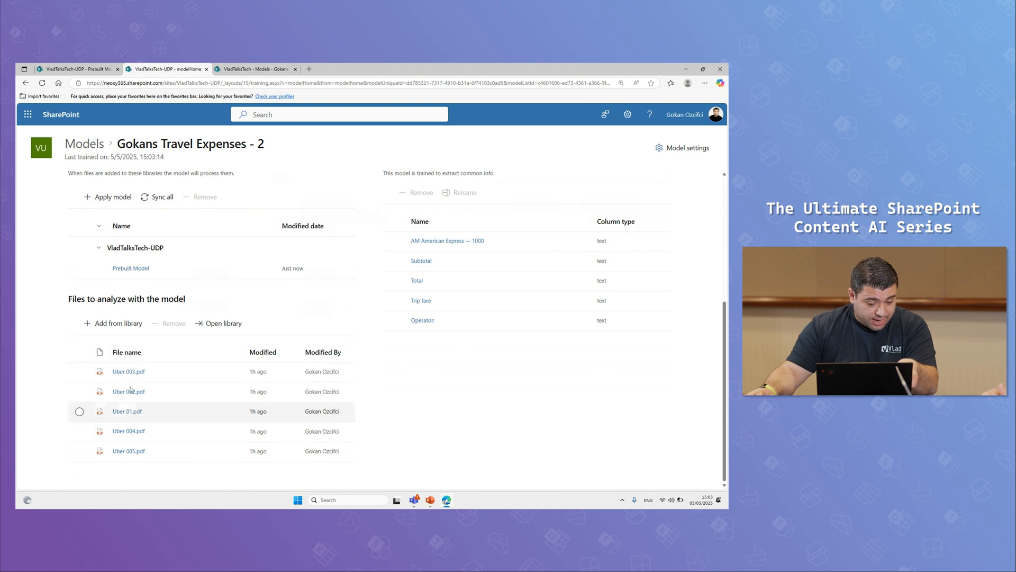
{"action": "scroll", "coordinate": [113, 432], "scroll_direction": "up", "scroll_amount": 4}
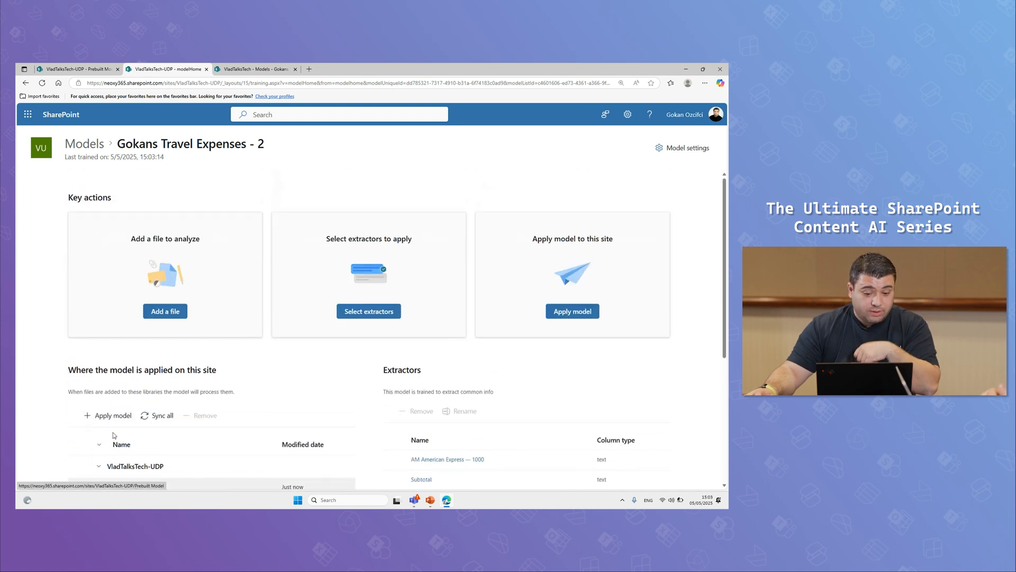
{"action": "left_click", "coordinate": [227, 84]}
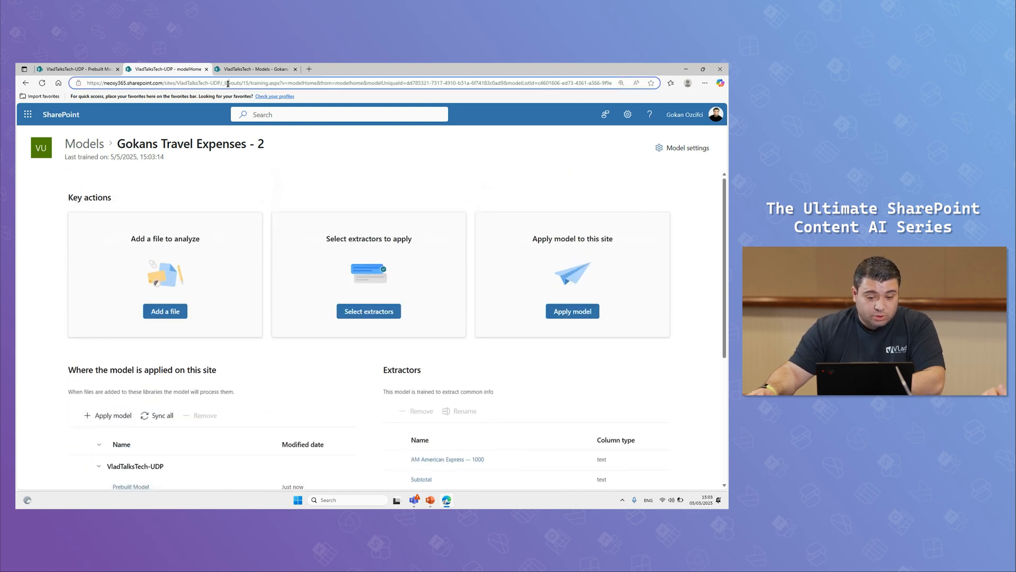
{"action": "left_click_drag", "start_coordinate": [223, 84], "coordinate": [727, 159]}
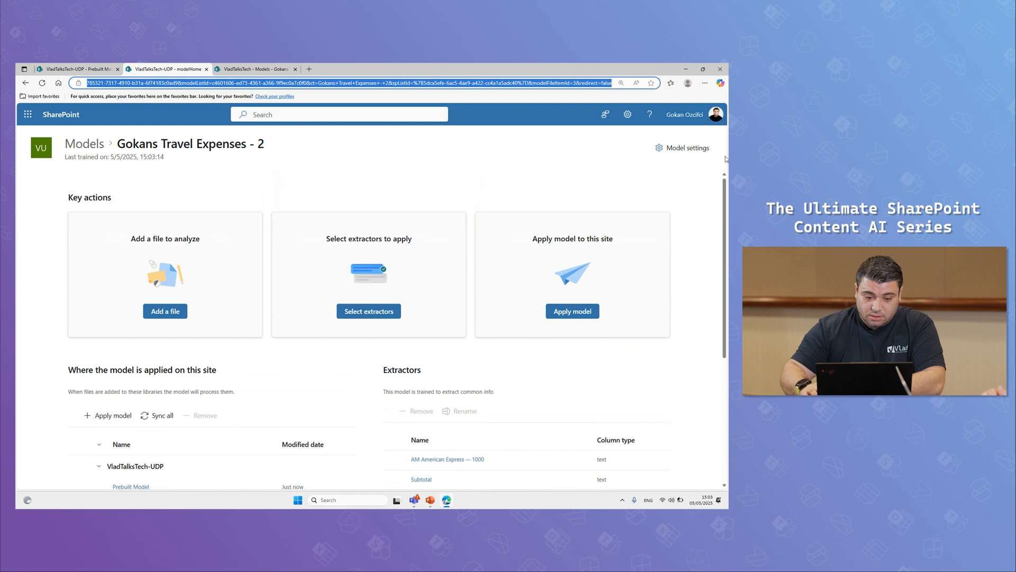
{"action": "key", "text": "BackSpace"}
{"action": "key", "text": "Return"}
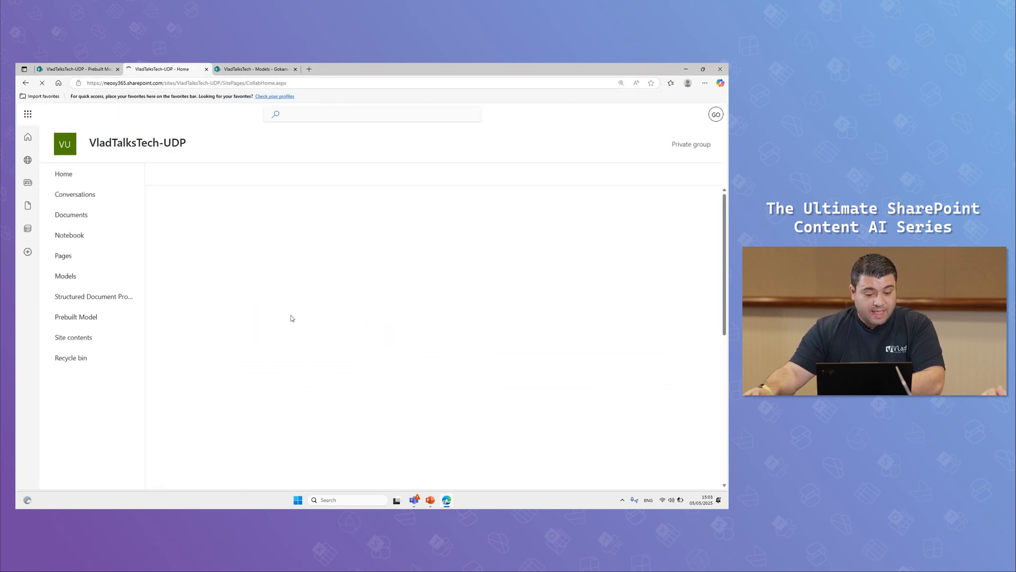
{"action": "left_click", "coordinate": [82, 319]}
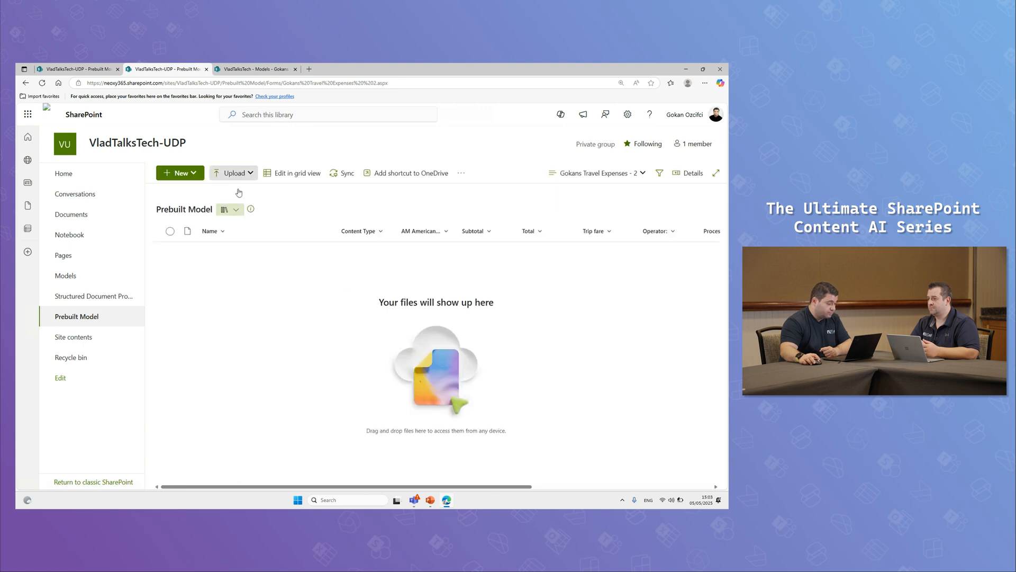
Upload Uber 01, Uber 002, Uber 003, Uber 004 and Uber 005 from the 01 UBER folder to the Prebuilt Model library
{"action": "left_click", "coordinate": [246, 180]}
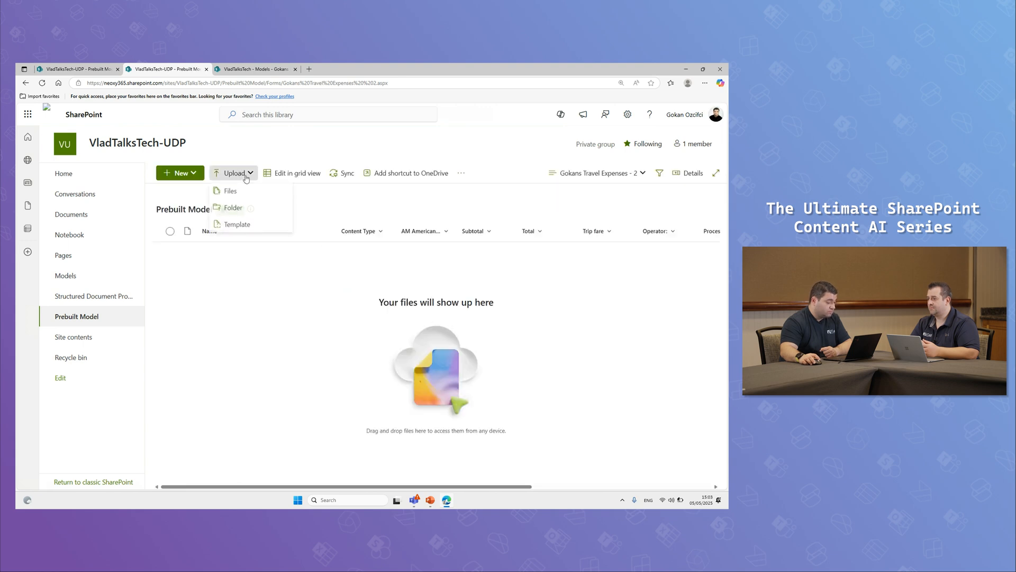
{"action": "left_click", "coordinate": [233, 193]}
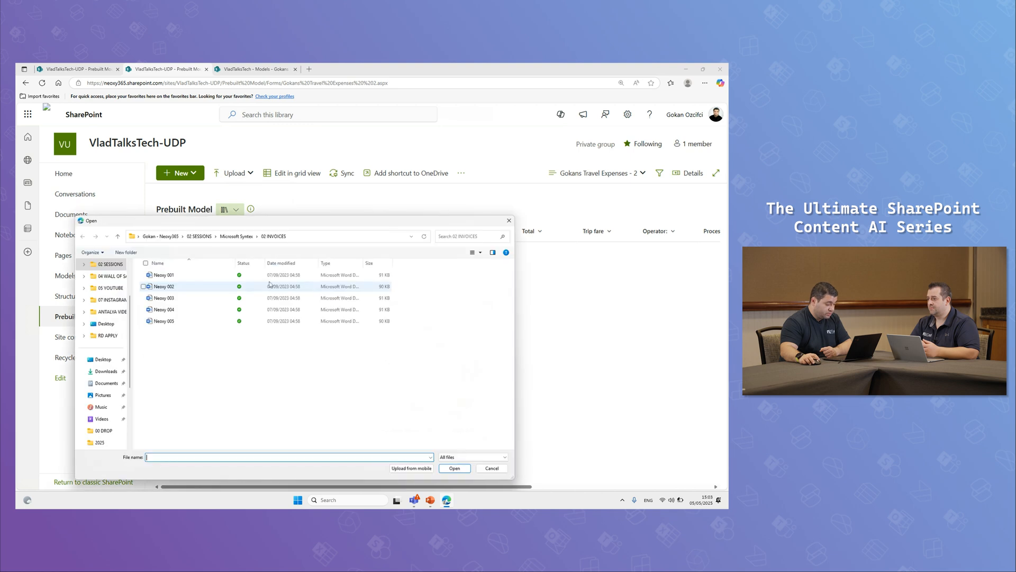
{"action": "double_click", "coordinate": [162, 275]}
{"action": "left_click_drag", "start_coordinate": [196, 389], "coordinate": [146, 271]}
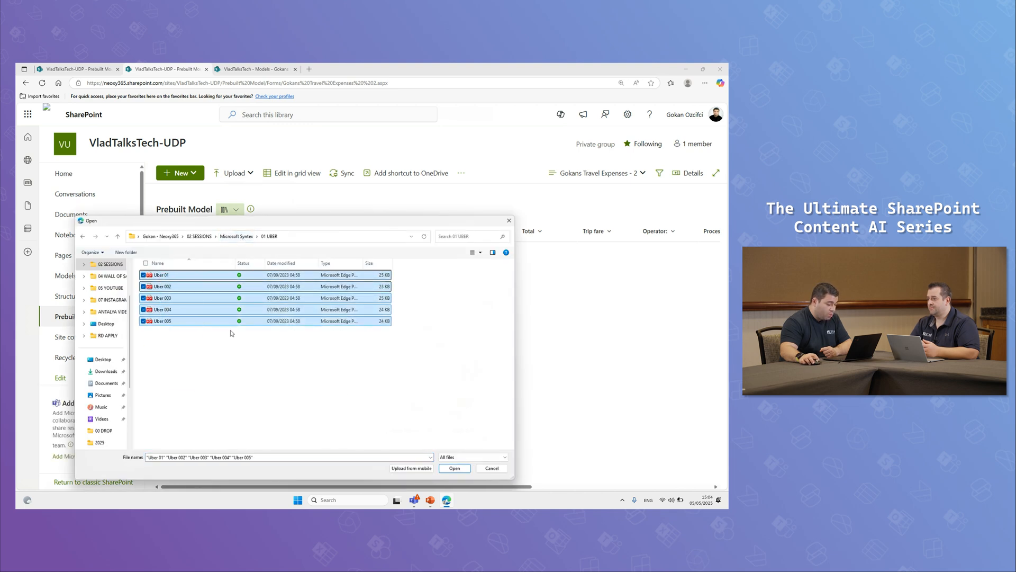
{"action": "left_click", "coordinate": [448, 469]}
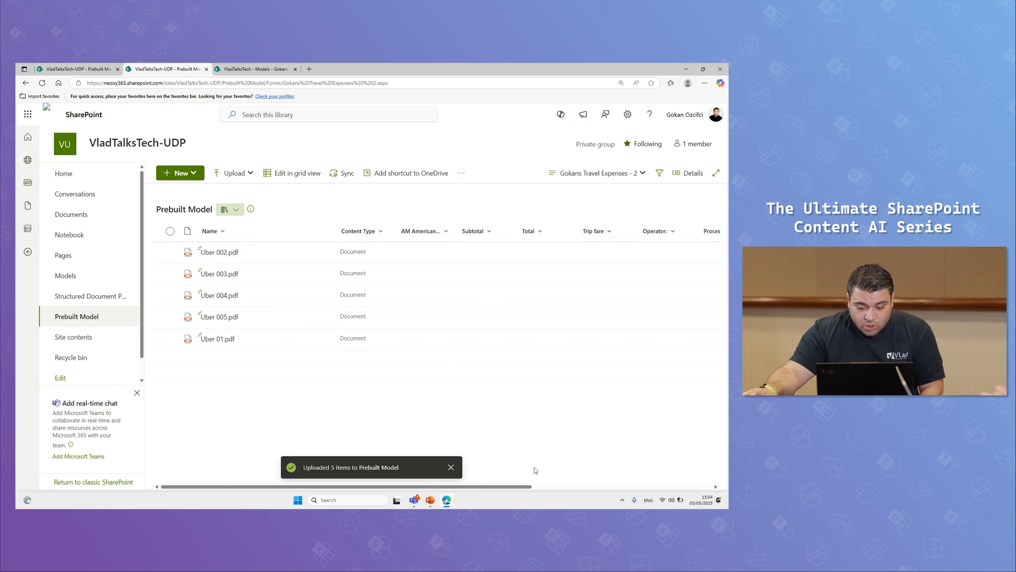
Widen the Processing status column in the Prebuilt Model library so its full heading fits
{"action": "left_click_drag", "start_coordinate": [512, 486], "coordinate": [649, 486]}
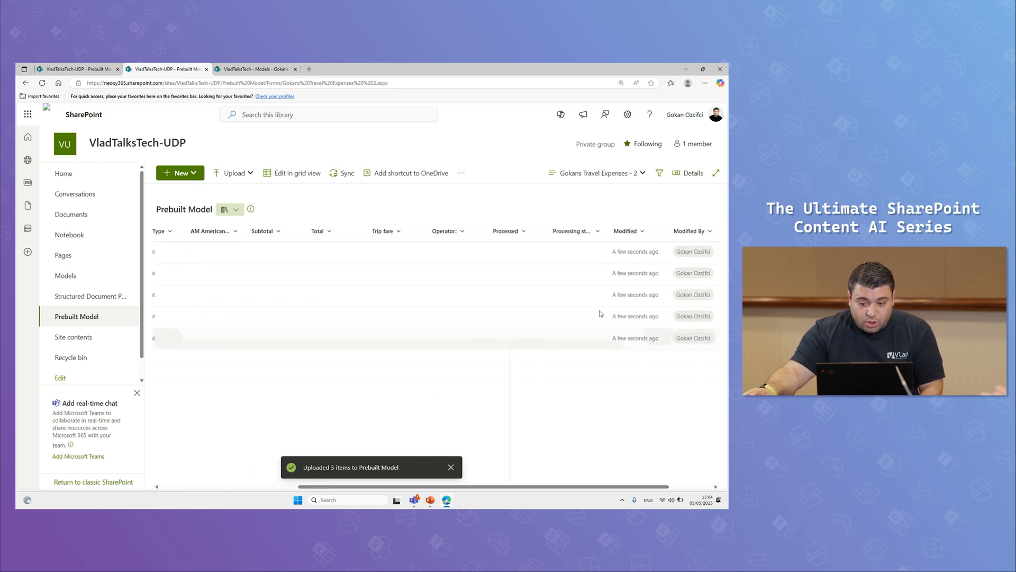
{"action": "mouse_move", "coordinate": [604, 238]}
{"action": "left_mouse_down"}
{"action": "mouse_move", "coordinate": [631, 231]}
{"action": "mouse_move", "coordinate": [618, 231]}
{"action": "left_mouse_up"}
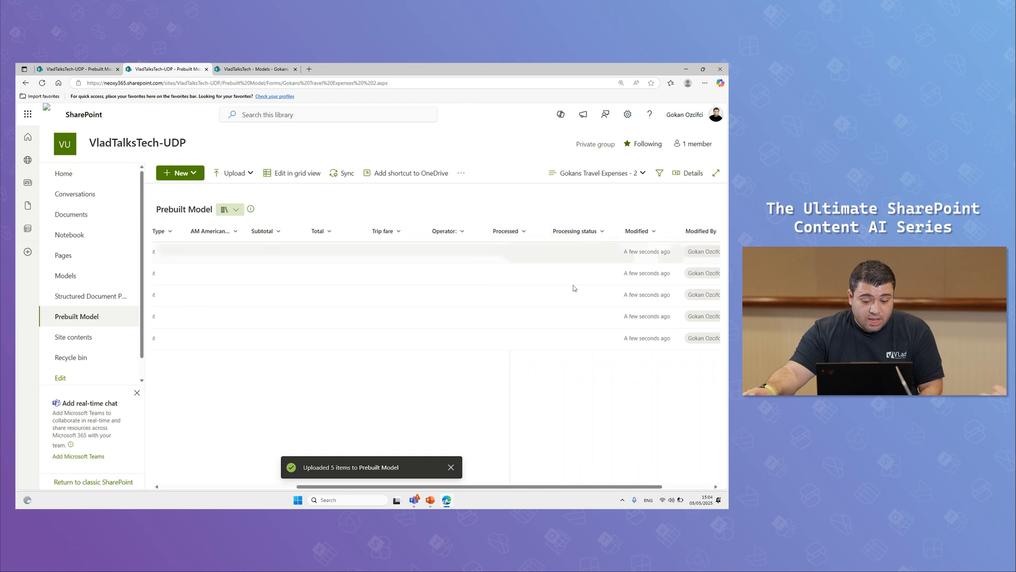
{"action": "left_click_drag", "start_coordinate": [470, 486], "coordinate": [335, 487]}
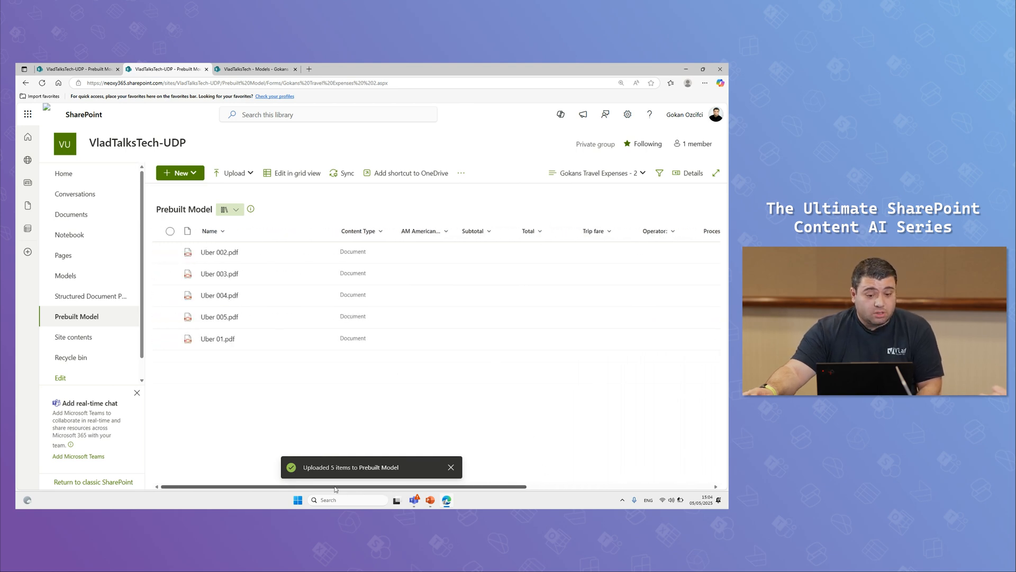
Refresh the Prebuilt Model library several times to check the values extracted from the uploaded Uber receipts
{"action": "left_click", "coordinate": [42, 83]}
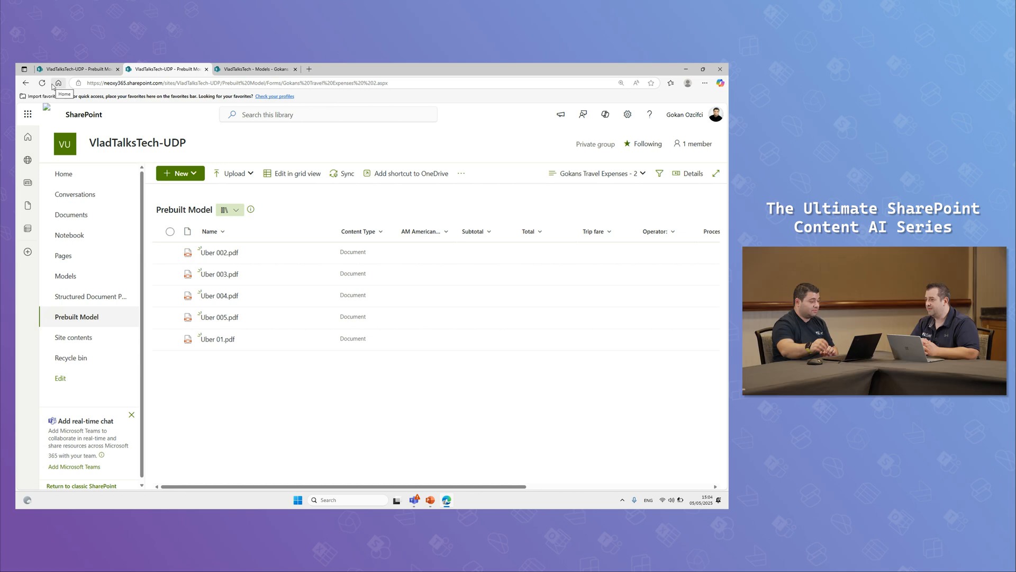
{"action": "left_click", "coordinate": [44, 85]}
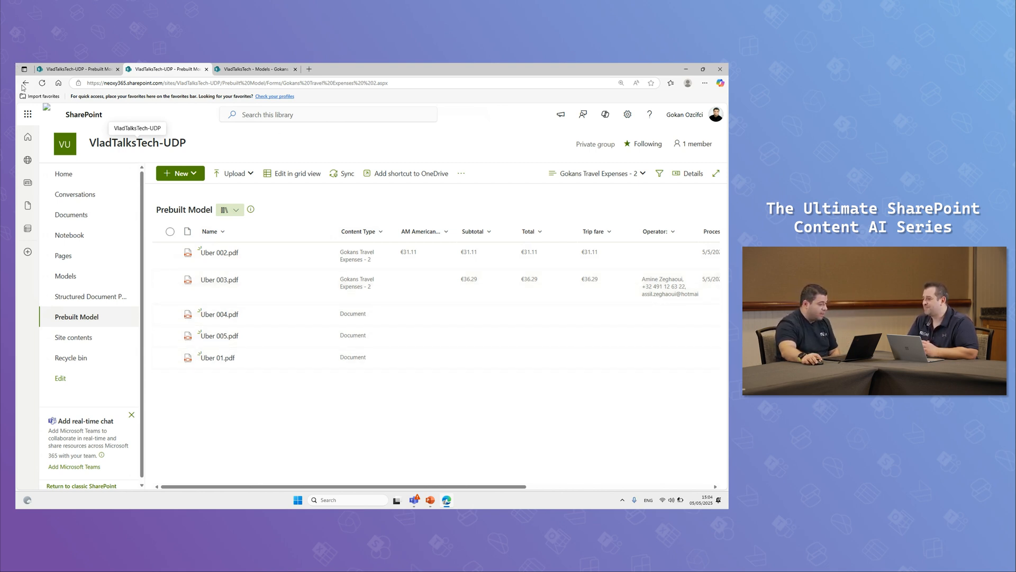
{"action": "left_click", "coordinate": [42, 84]}
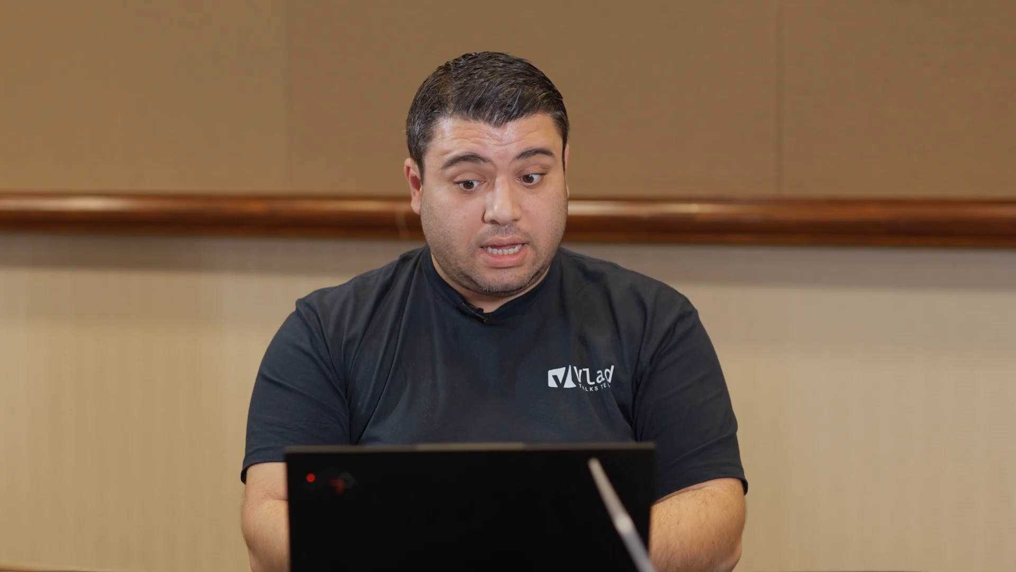
Read the Microsoft Syntex pay-as-you-go pricing article, including the rates for document and image services
{"action": "scroll", "coordinate": [504, 296], "scroll_direction": "down", "scroll_amount": 12}
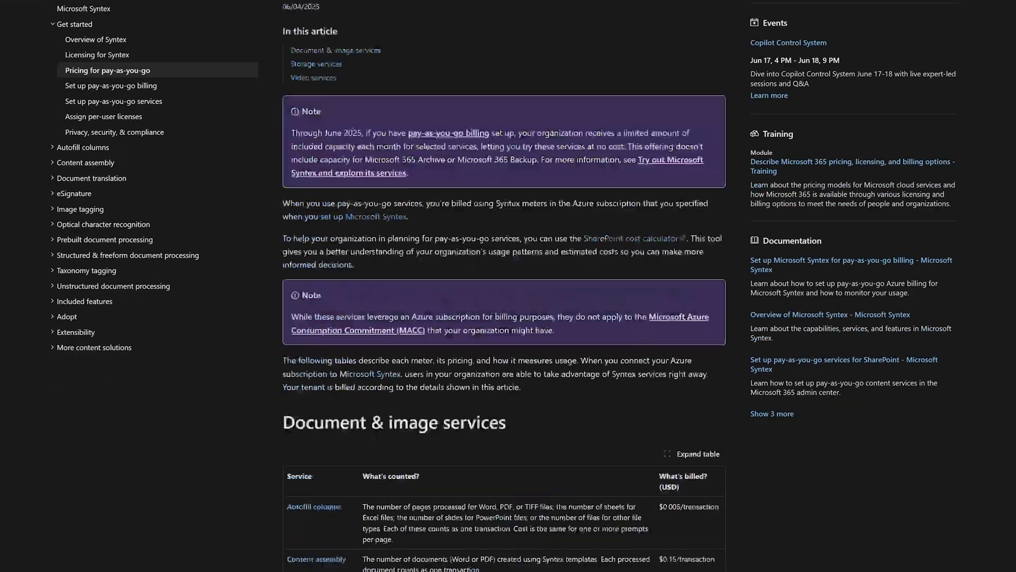